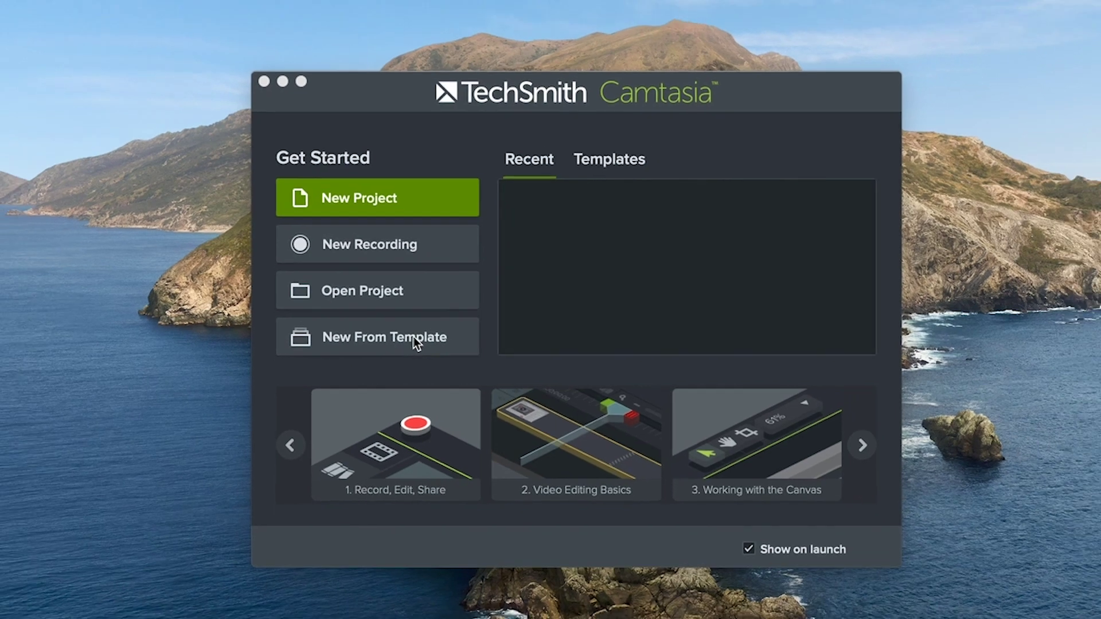
From the new-project template chooser, open the TechSmith Assets template library in the browser.
left_click(414, 336)
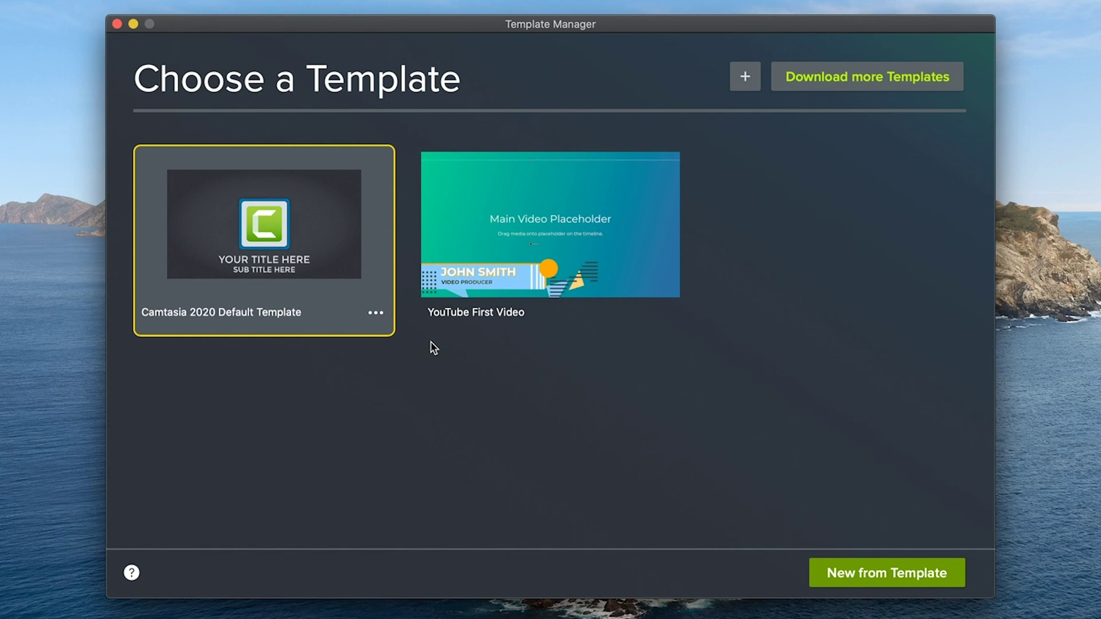
left_click(861, 72)
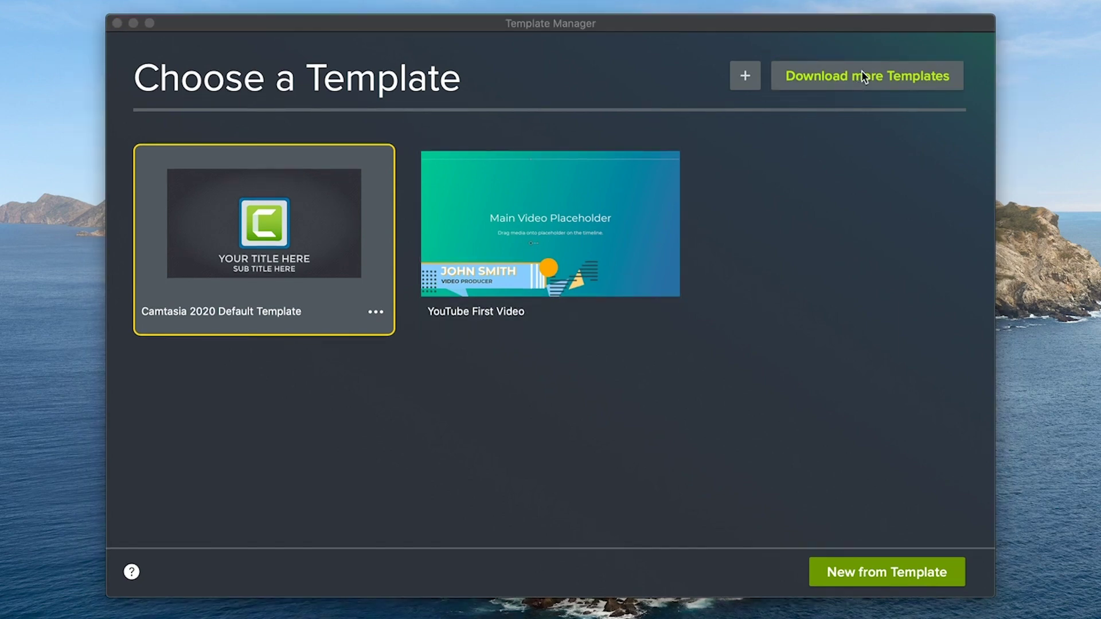
Browse TechSmith Assets' Camtasia video templates, previewing a few, then go back to the Template Manager.
scroll(824, 551, "down", 1)
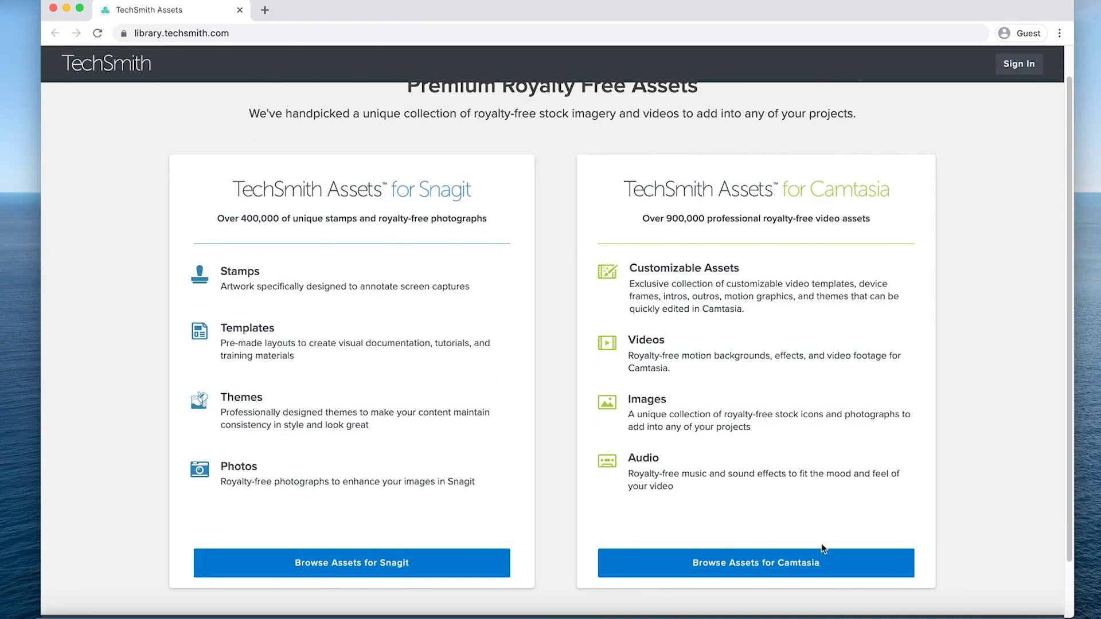
left_click(825, 568)
scroll(928, 476, "down", 4)
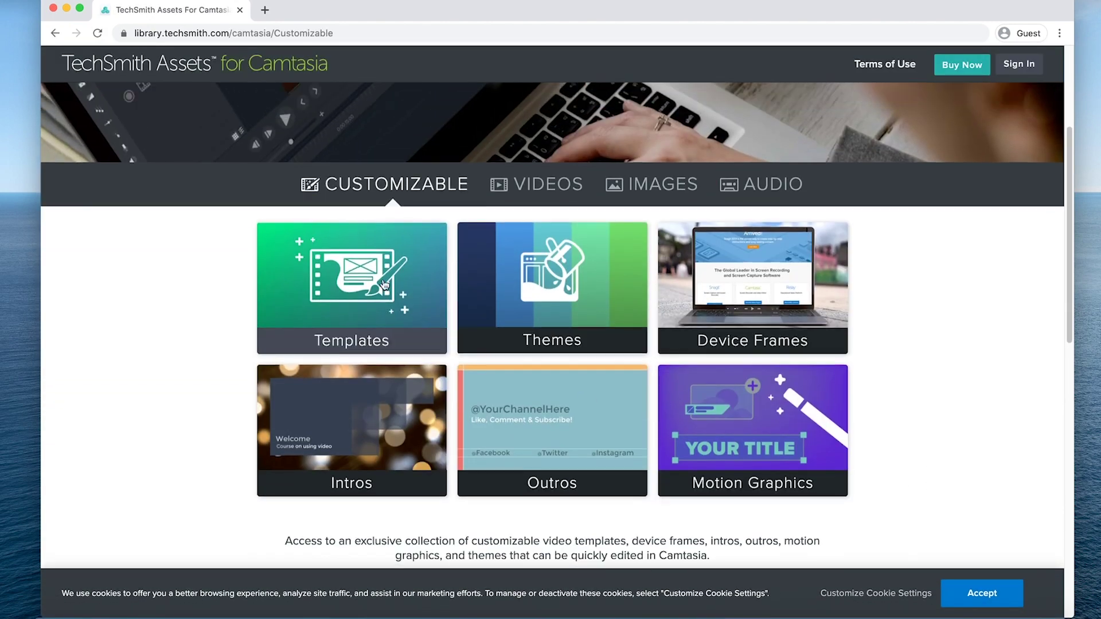
left_click(367, 310)
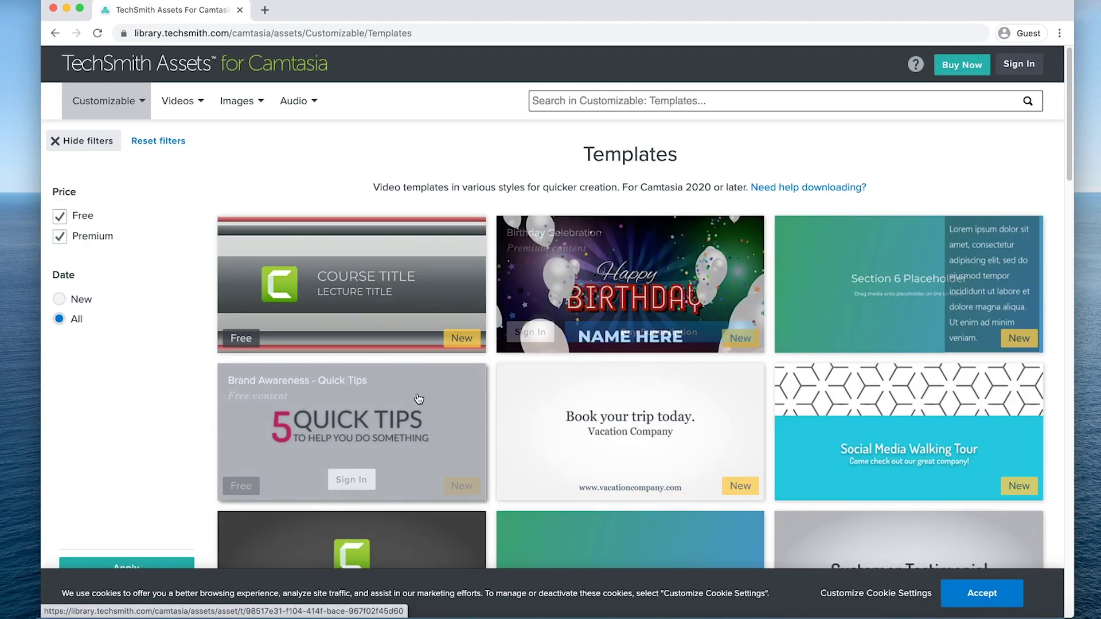
mouse_move(403, 415)
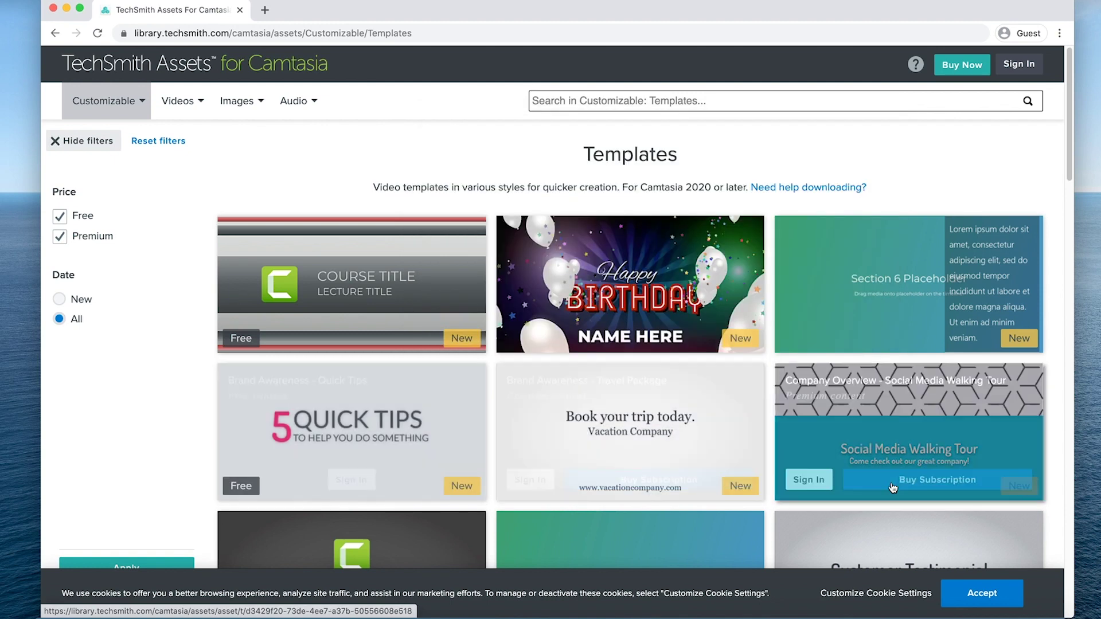
mouse_move(925, 473)
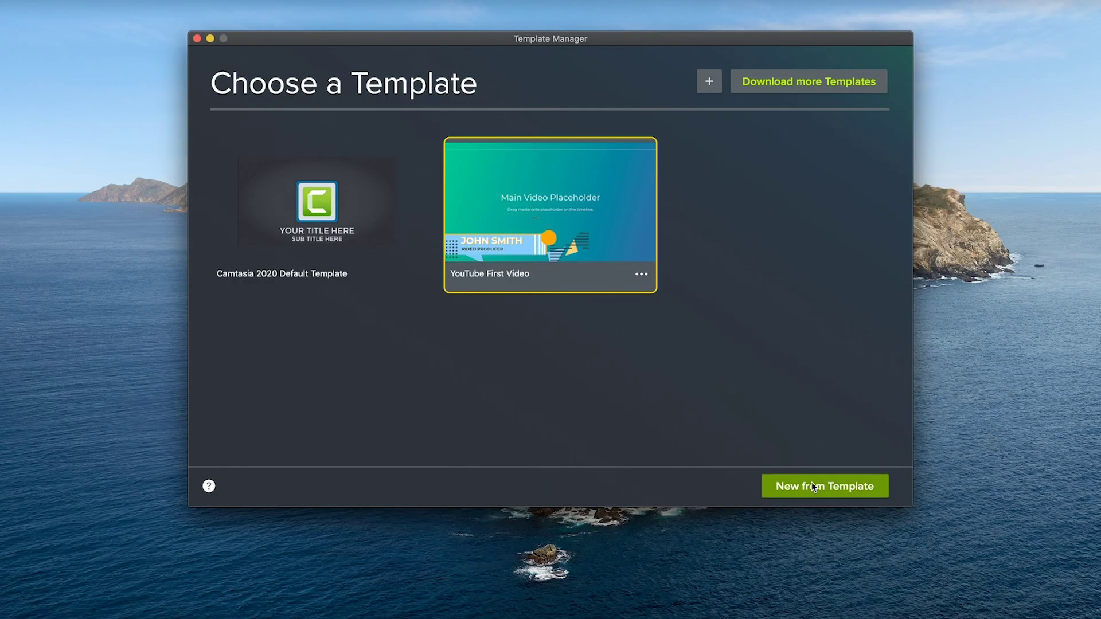
Create a project from YouTube First Video and import Clip 1 and Clip 2 into the media bin.
left_click(812, 487)
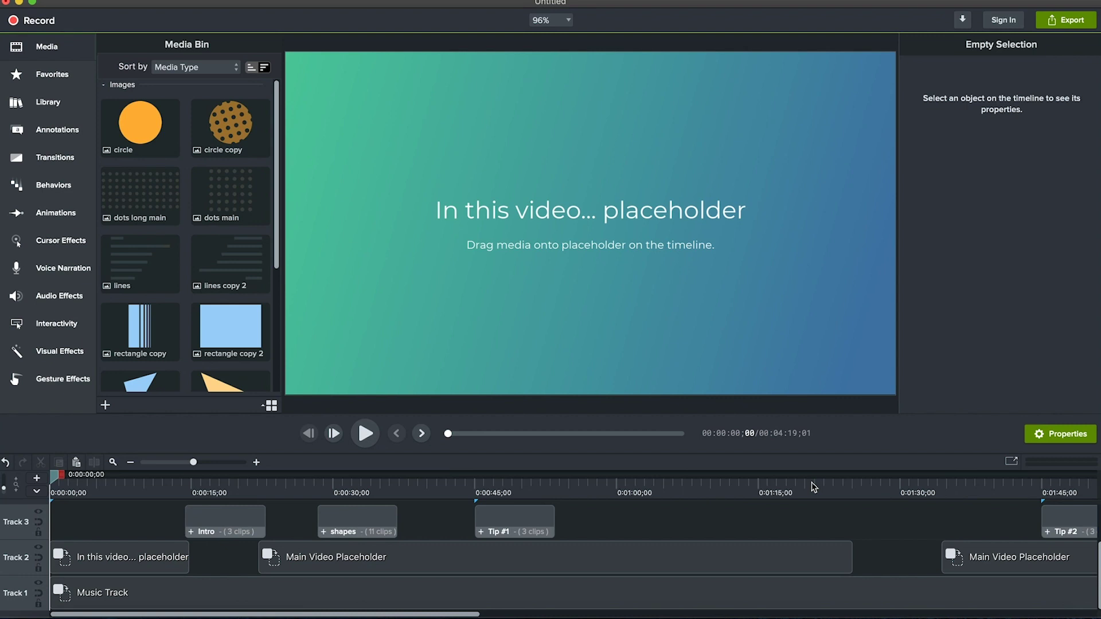
left_click(120, 7)
mouse_move(232, 152)
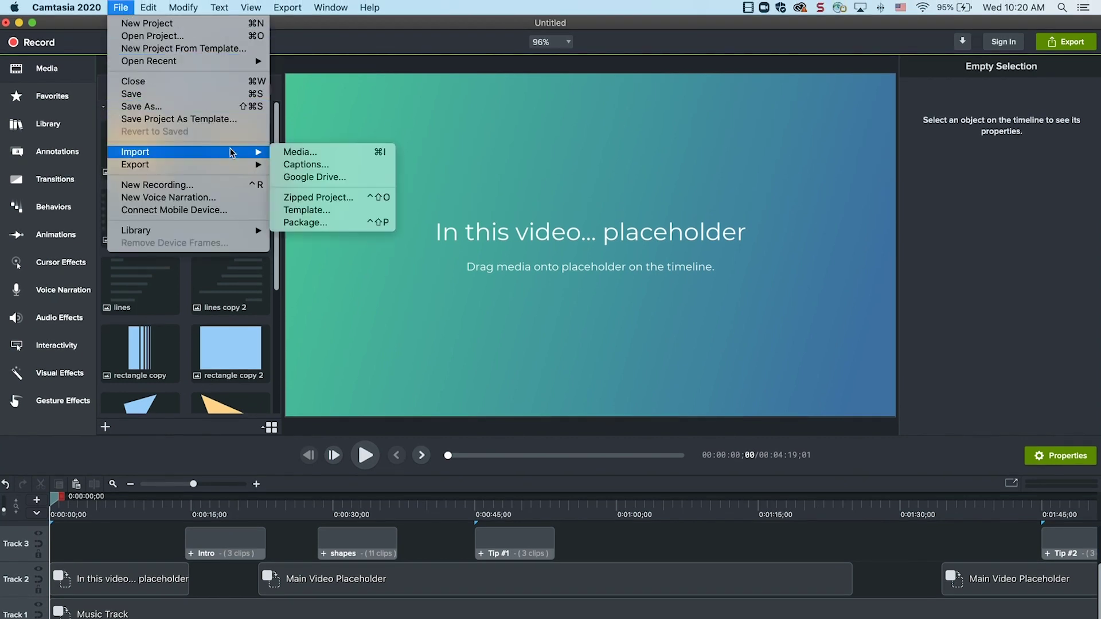
left_click(276, 153)
left_click_drag(579, 203, 692, 122)
left_click(780, 358)
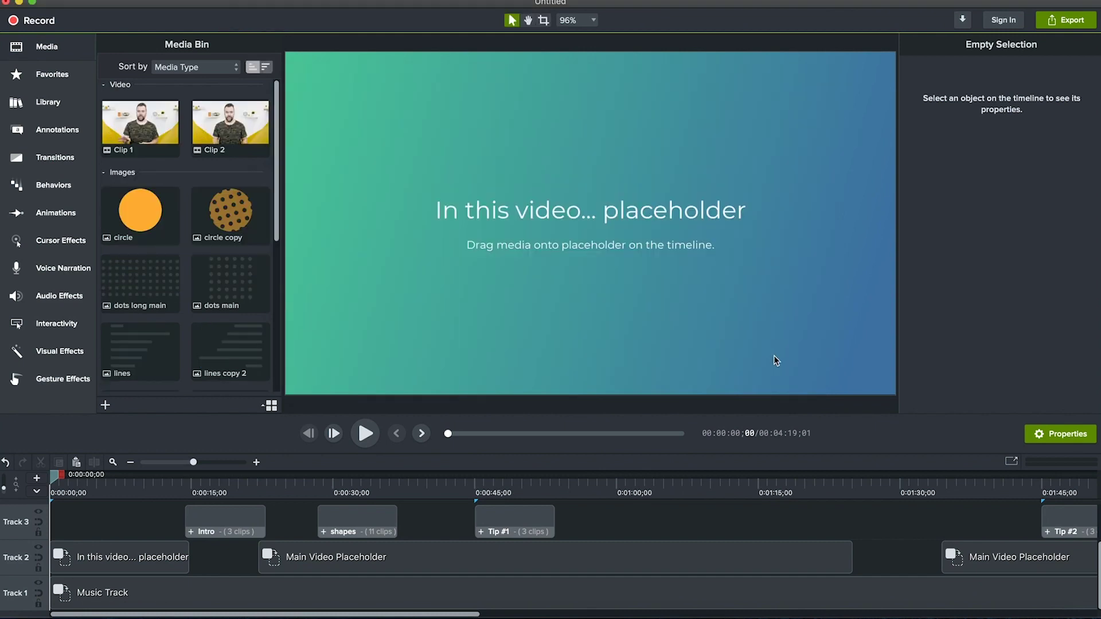
Set the Recorder to capture the screen with the camera turned off.
left_click(49, 21)
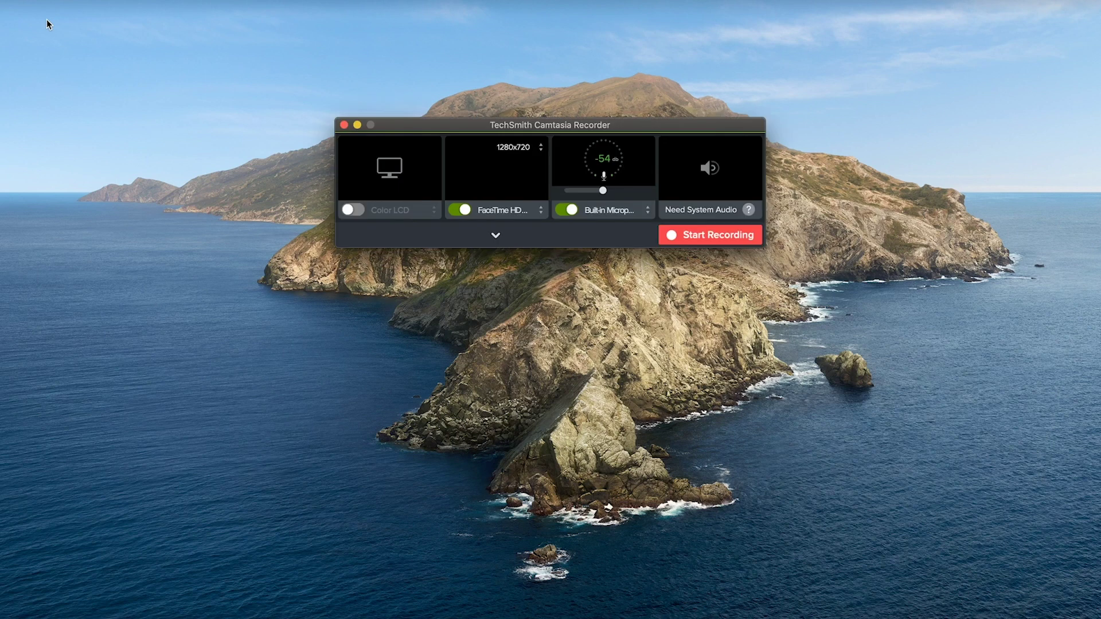
left_click(462, 211)
left_click(355, 210)
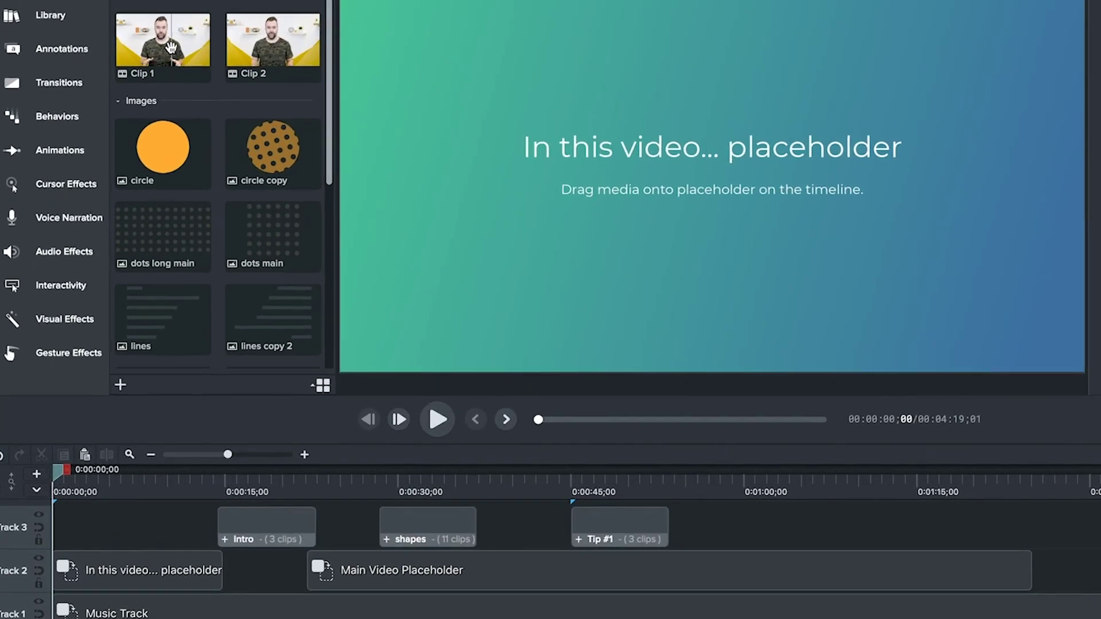
Ripple Replace the opening placeholder with Clip 1 and move the shapes group to end at 0:00:30.
left_click_drag(171, 47, 228, 584)
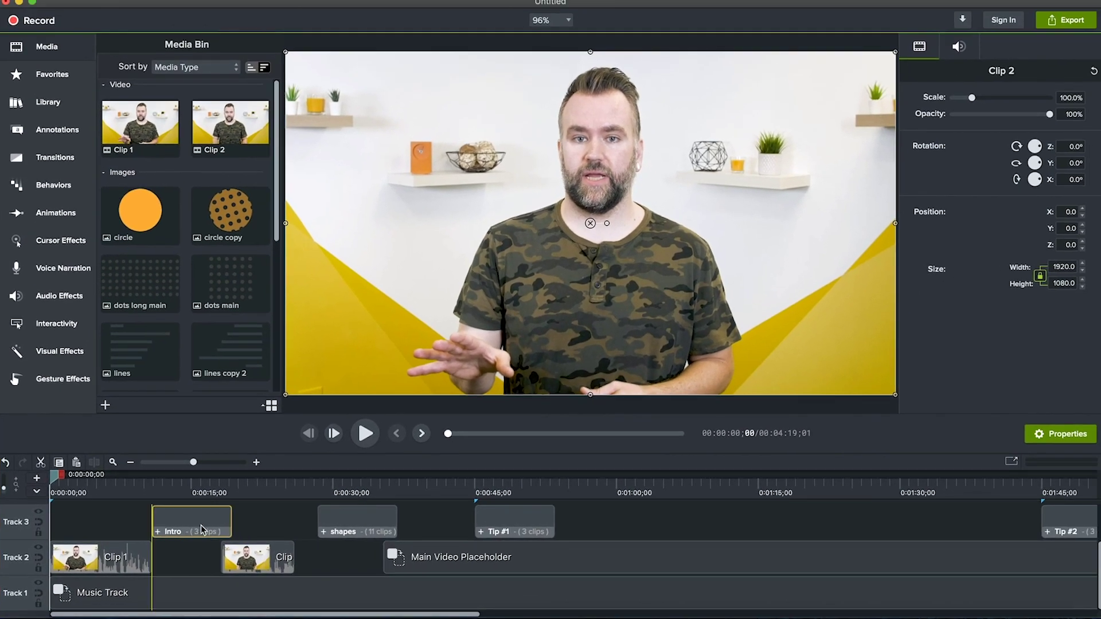
left_click(244, 537)
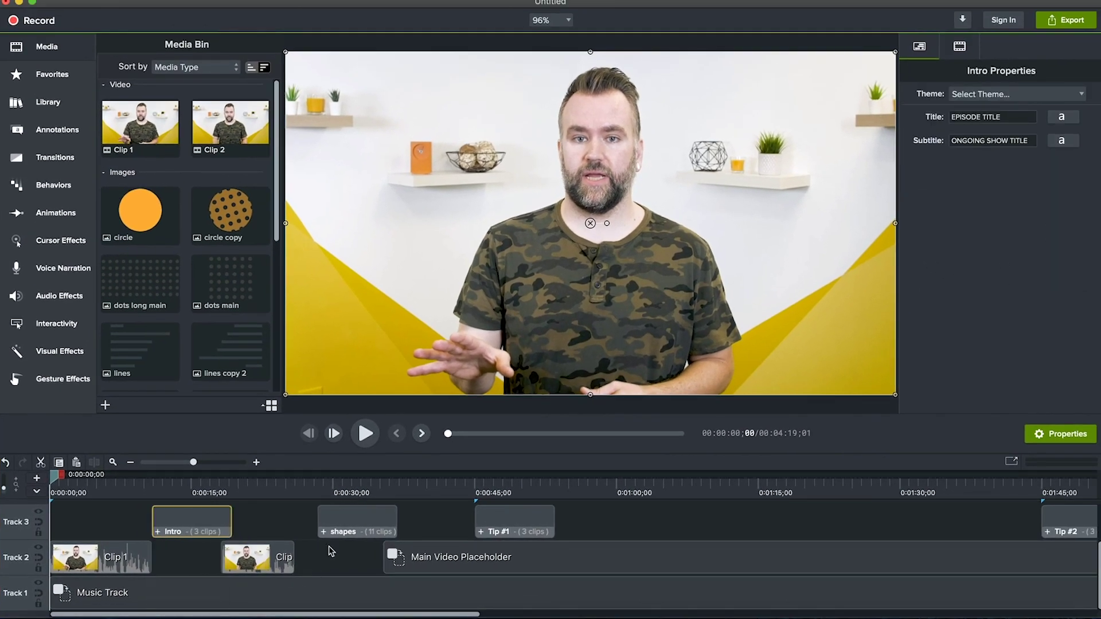
left_click_drag(330, 530, 295, 531)
Shift the Main Video Placeholder earlier, place Clip 2 into the Track 2 gap, and preview the intro title.
left_click_drag(434, 560, 406, 568)
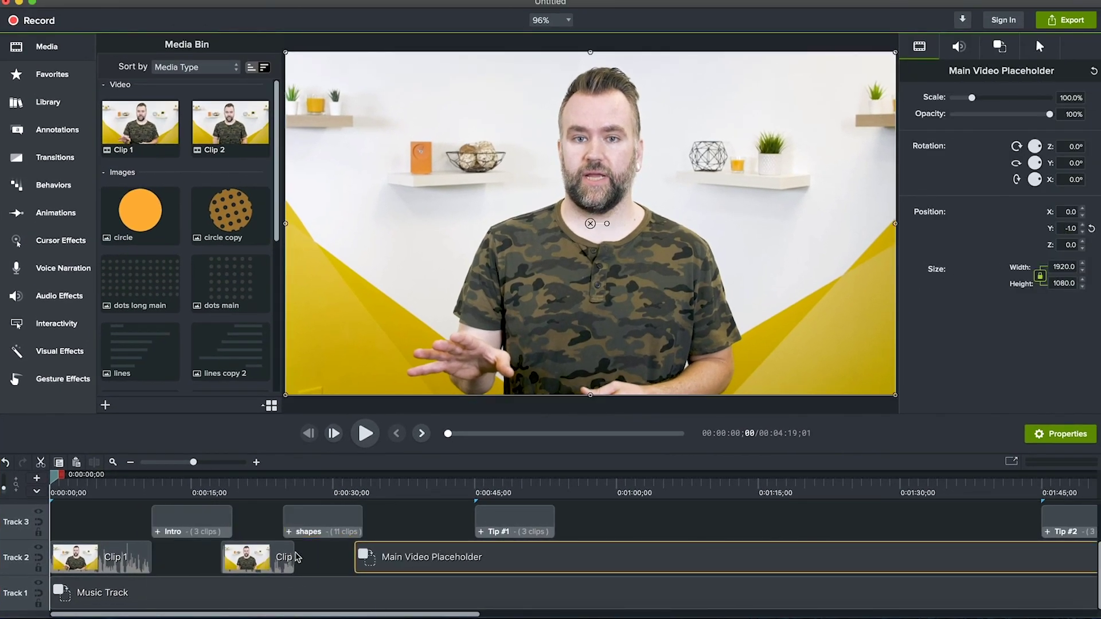
mouse_move(228, 559)
left_mouse_down()
mouse_move(286, 562)
mouse_move(225, 562)
mouse_move(236, 562)
left_mouse_up()
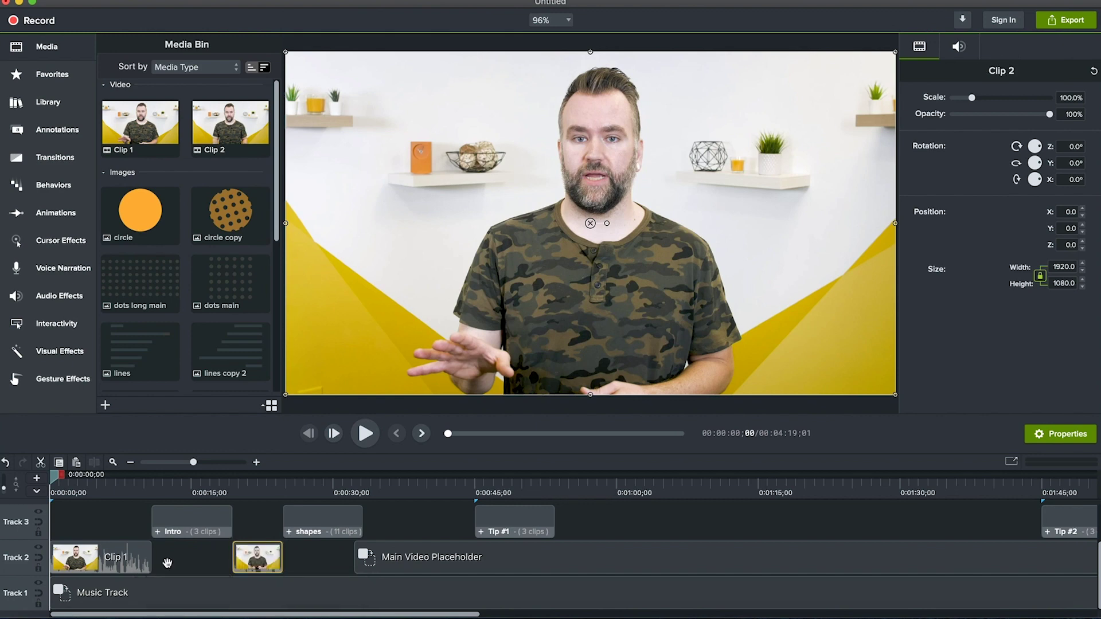
left_click_drag(66, 476, 198, 478)
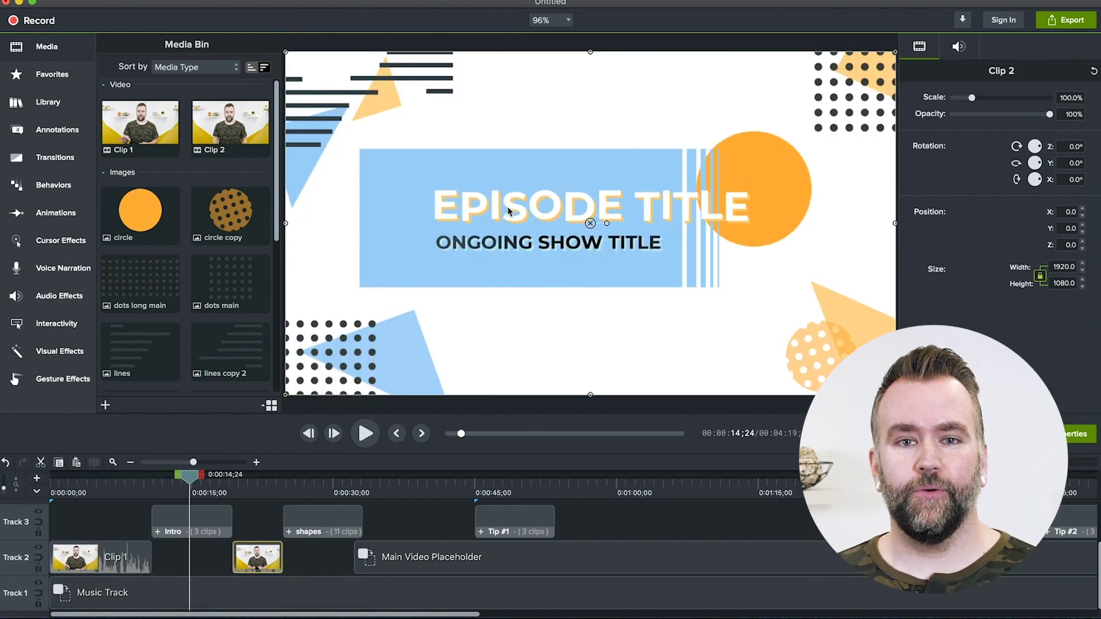
Change the Intro group's subtitle to 'With' followed by the presenter's name.
double_click(515, 253)
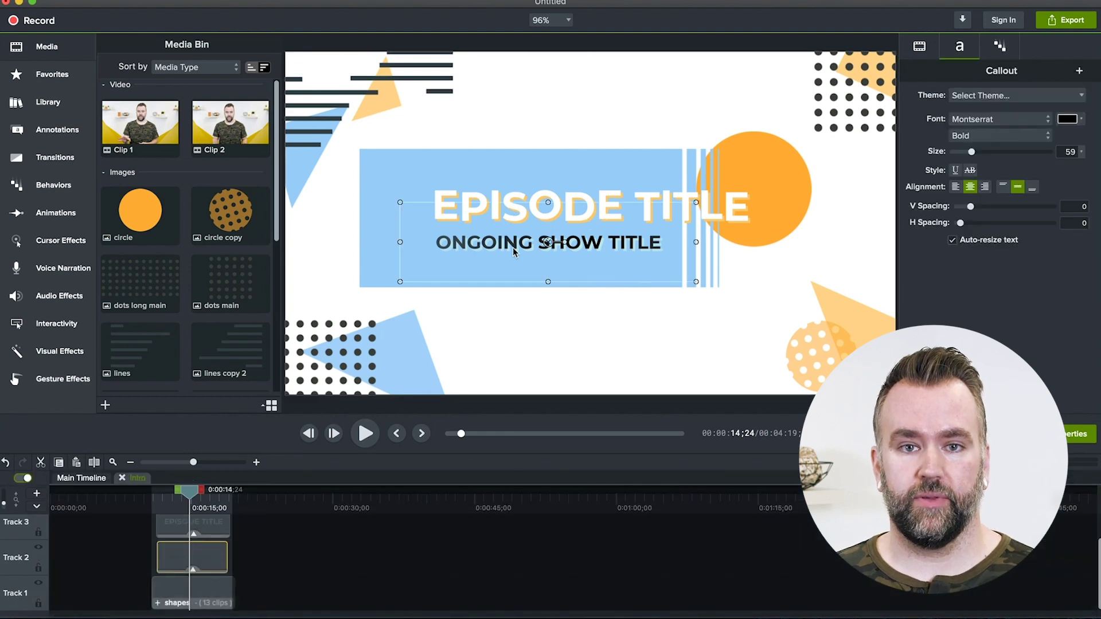
double_click(515, 252)
type("With Andy")
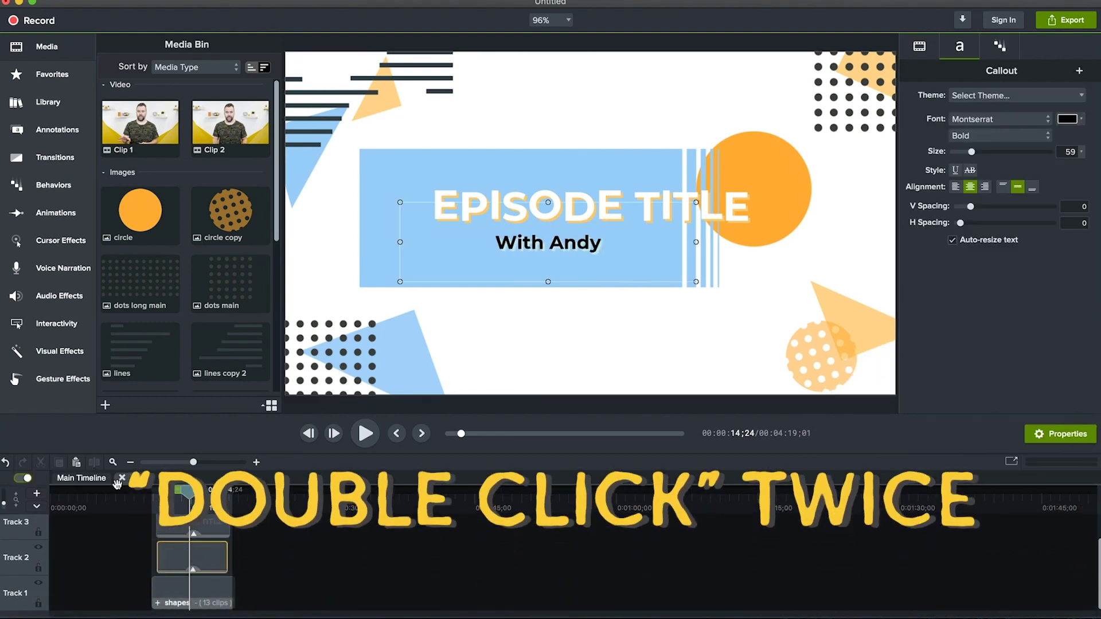
left_click(91, 480)
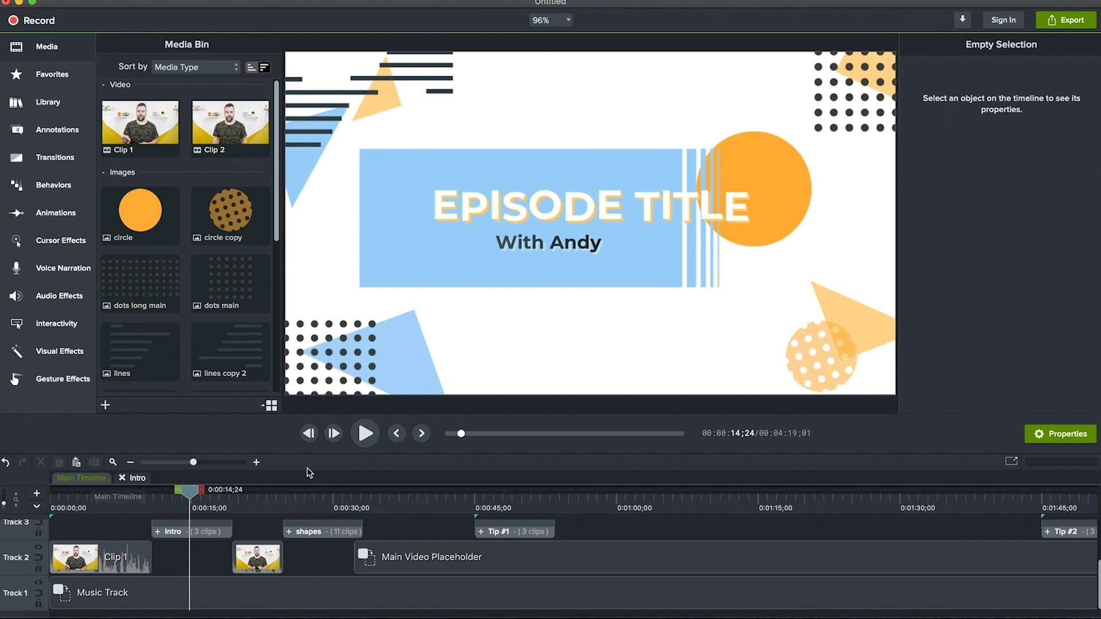
Copy the Tip #1 group from 0:50 and paste a duplicate at 0:58, then open it.
left_click(492, 499)
left_click(492, 531)
right_click(492, 531)
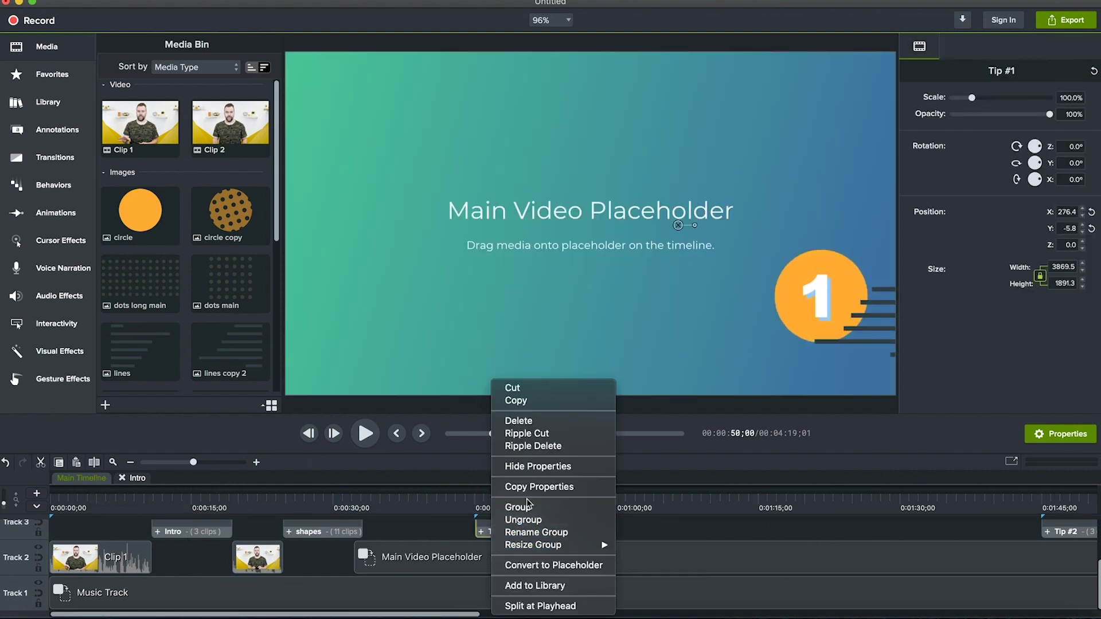
left_click(568, 401)
left_click(597, 500)
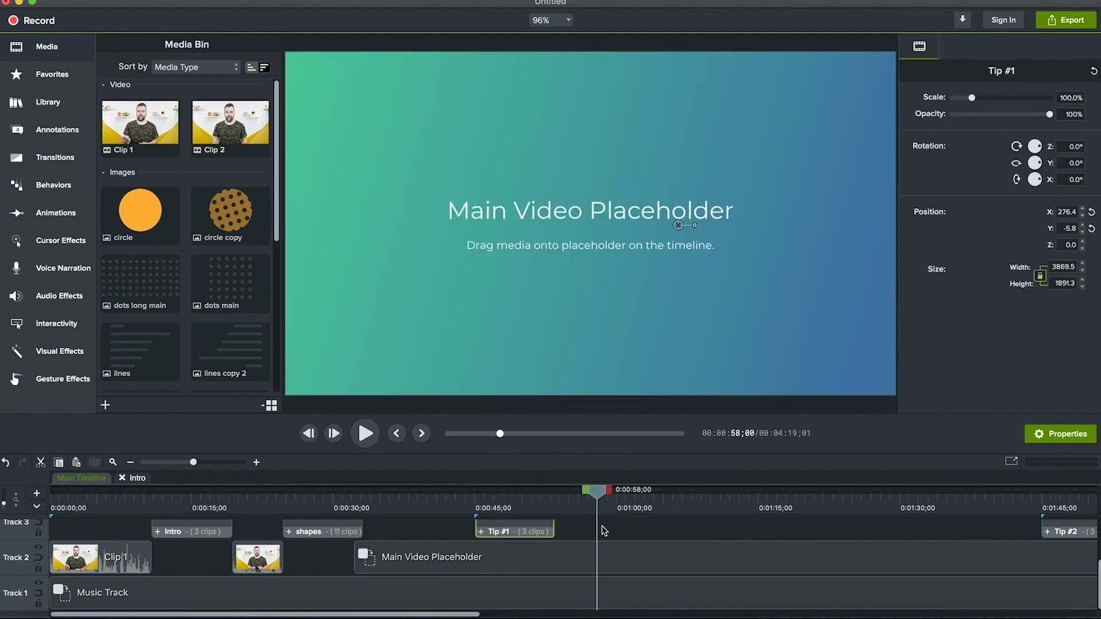
left_click(140, 2)
left_click(151, 60)
left_click(630, 499)
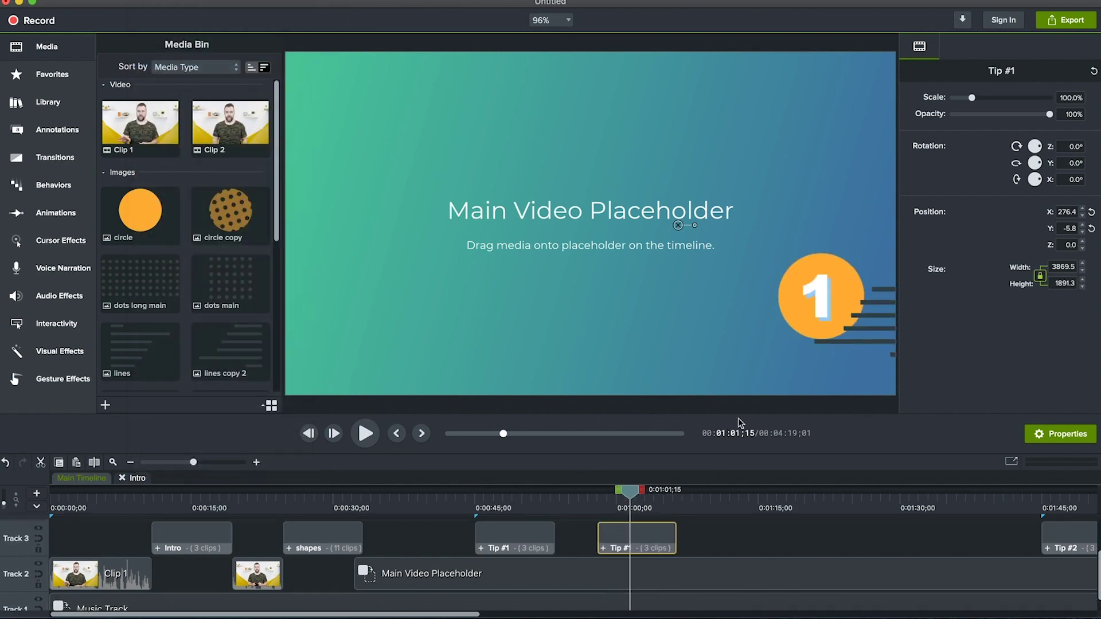
double_click(637, 539)
Rename the tip markers to '#1 Video Tips' and '#2 Audio Tips' on the marker track.
left_click(83, 479)
left_click(526, 498)
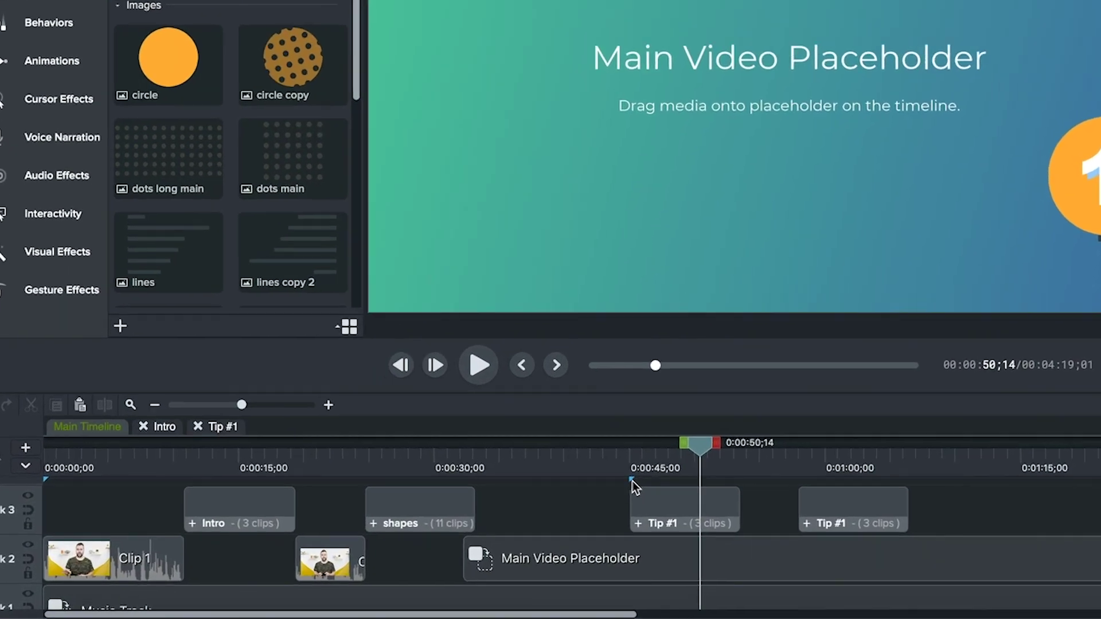
key("ctrl+m")
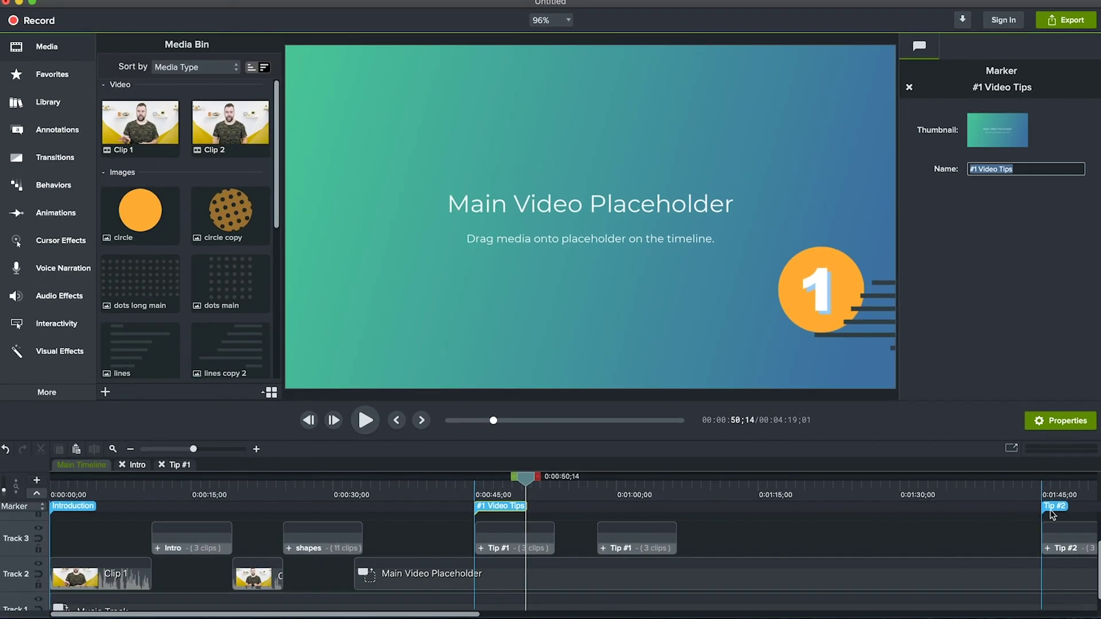
key("Return")
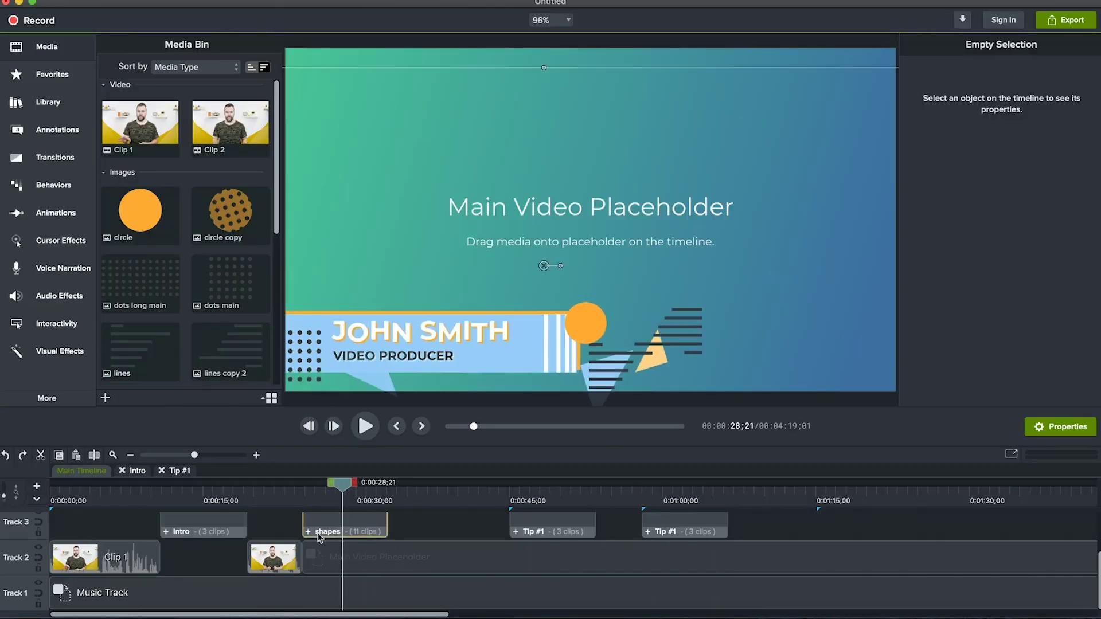
Inside the shapes group, delete the rectangle copy clip on Track 7.
double_click(343, 522)
scroll(442, 575, "down", 3)
left_click(354, 557)
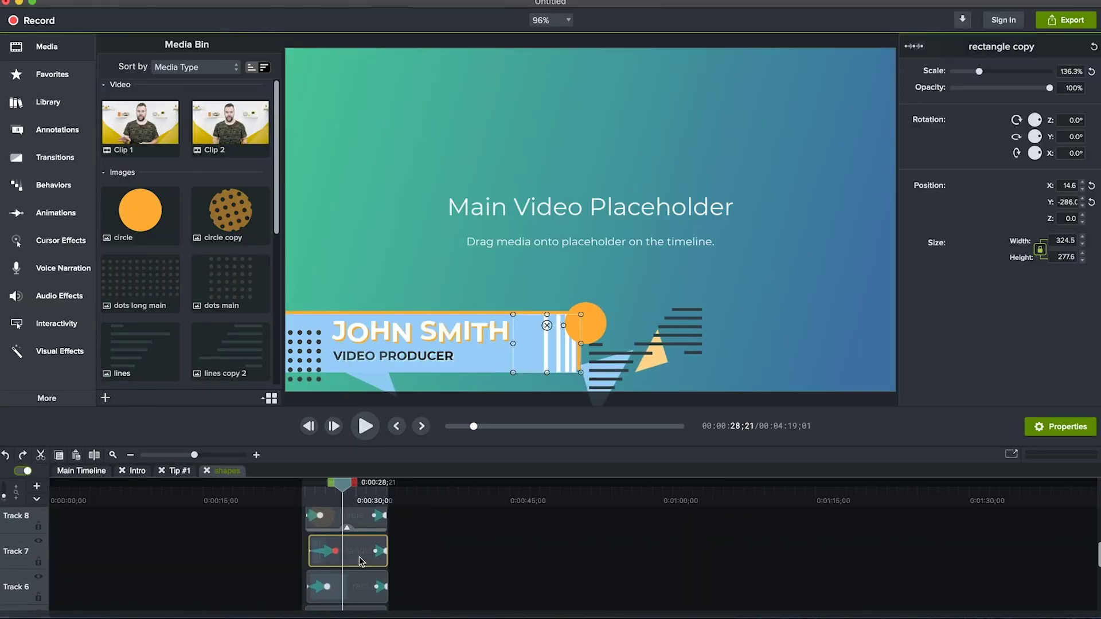
right_click(360, 561)
left_click(423, 380)
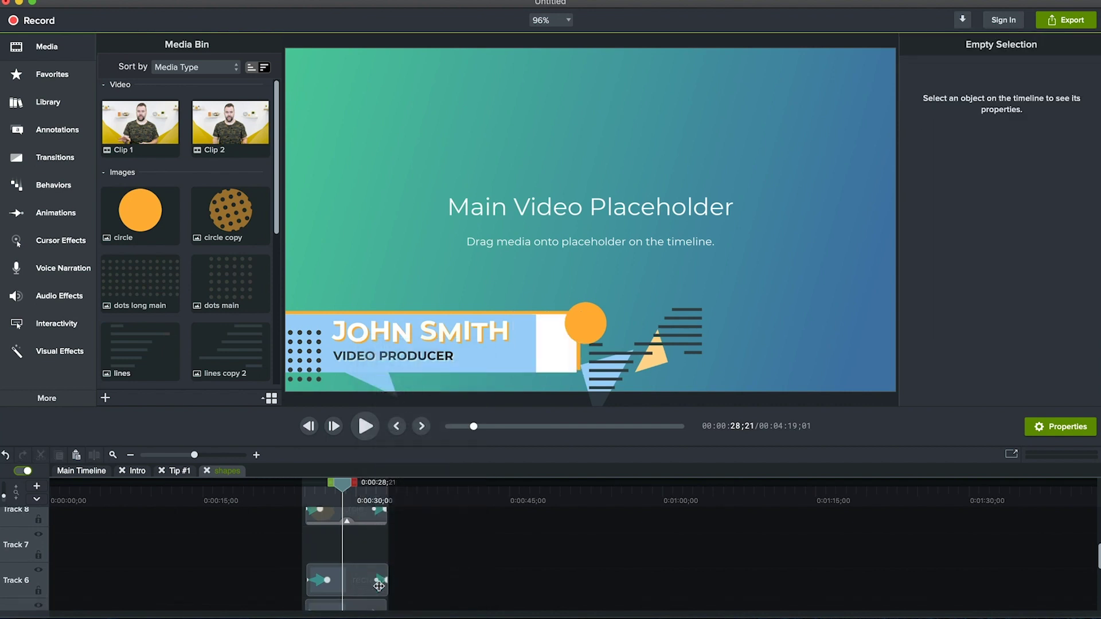
Delete the Lower right moving shapes group and return to the main timeline.
scroll(368, 557, "down", 4)
left_click(368, 559)
right_click(368, 551)
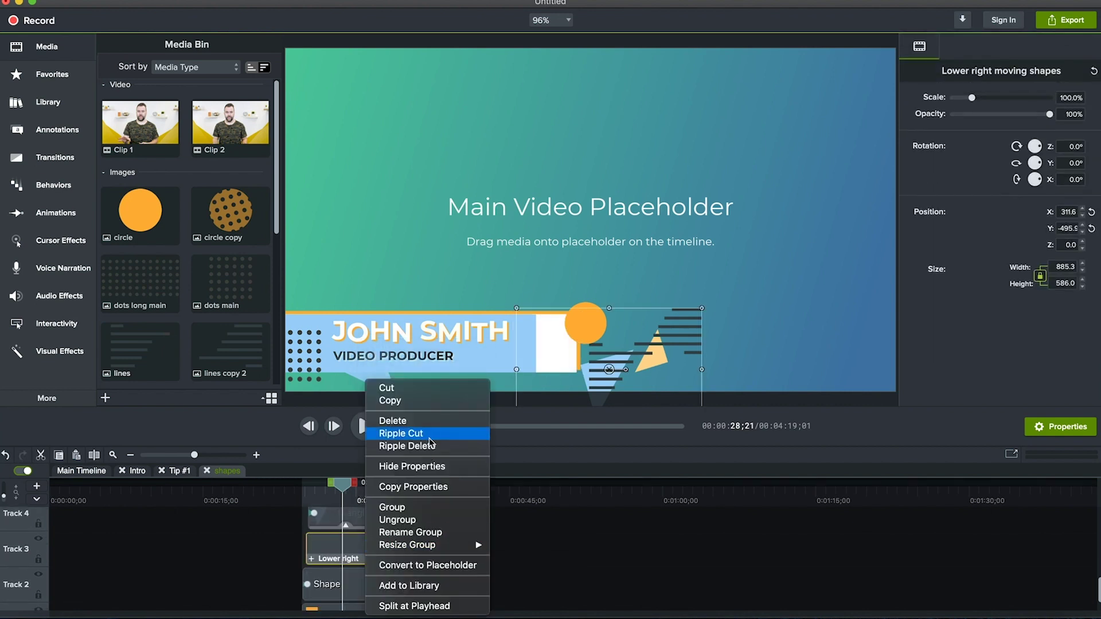
left_click(402, 421)
scroll(177, 504, "up", 6)
left_click(87, 474)
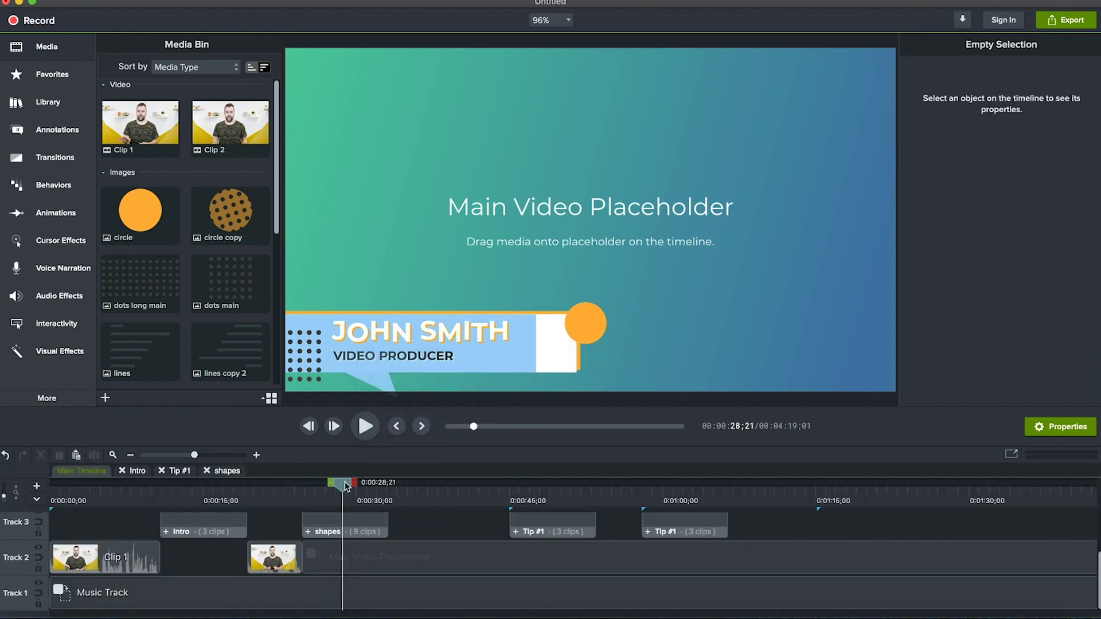
Preview Library music tracks, including firefly and getyourticket.
left_click(62, 106)
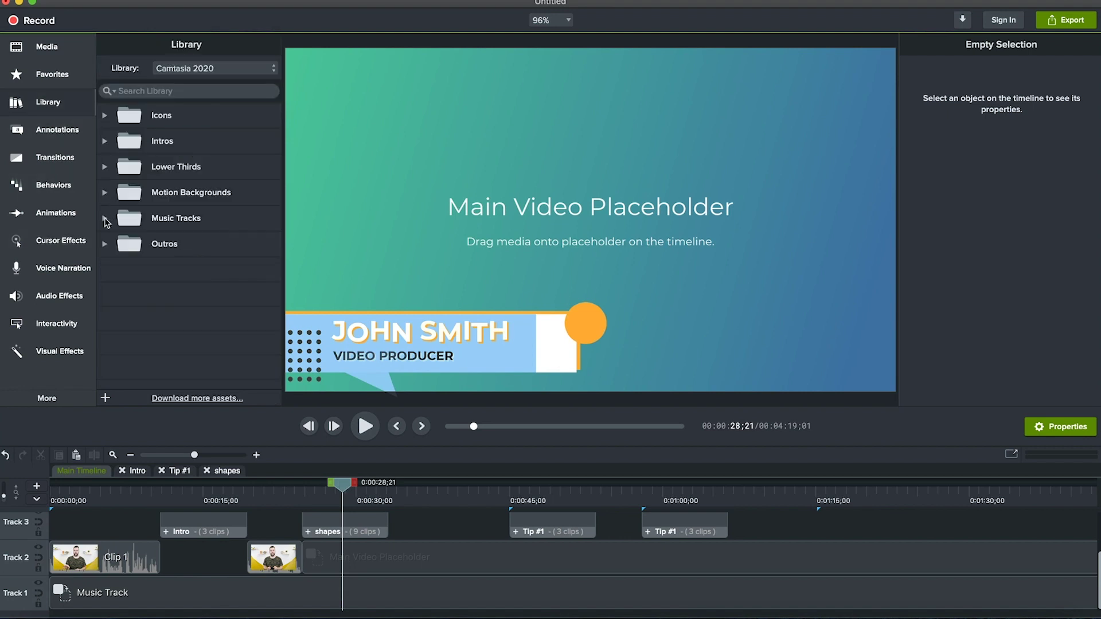
left_click(105, 219)
scroll(198, 298, "down", 1)
double_click(182, 244)
double_click(189, 321)
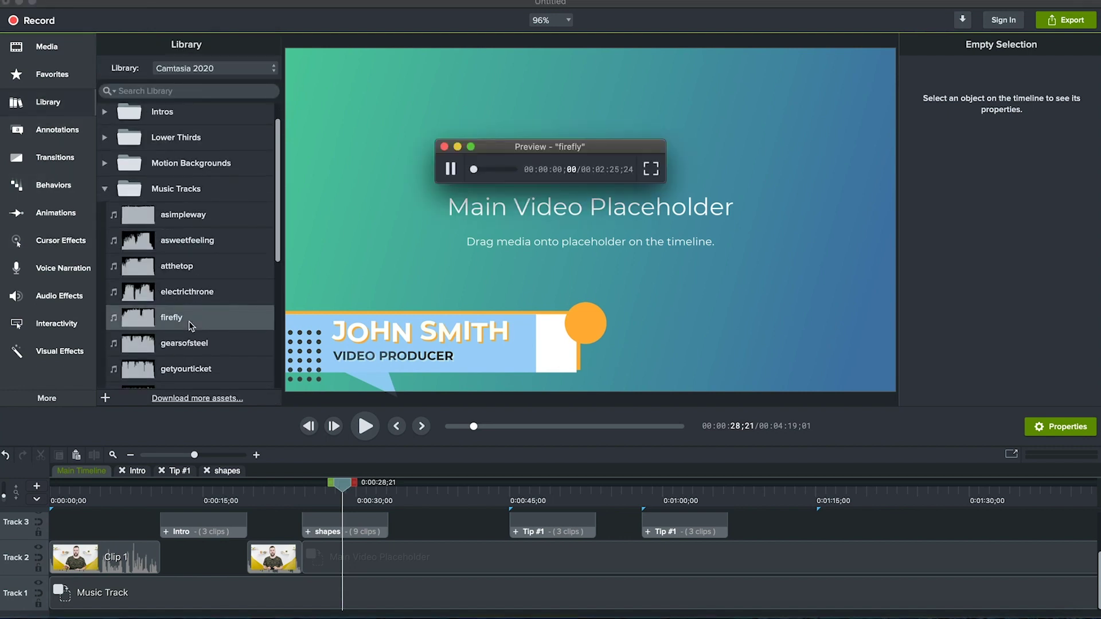
scroll(195, 319, "down", 3)
double_click(177, 274)
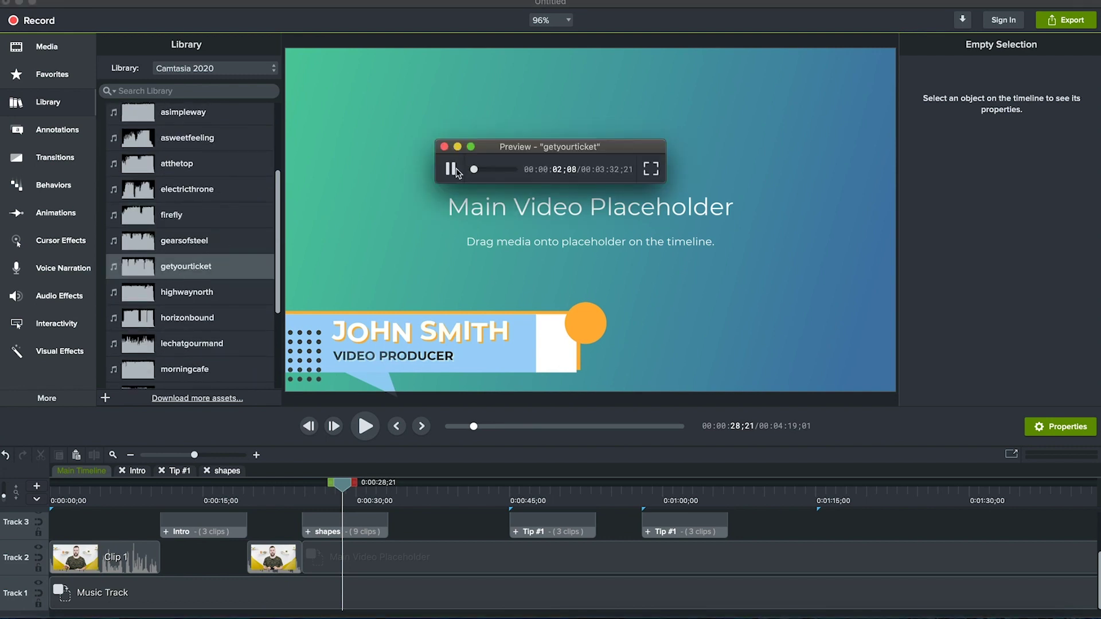
Ripple Replace the Music Track placeholder with getyourticket and raise a volume point on it.
left_click_drag(183, 262, 184, 456)
left_click_drag(198, 607, 201, 600)
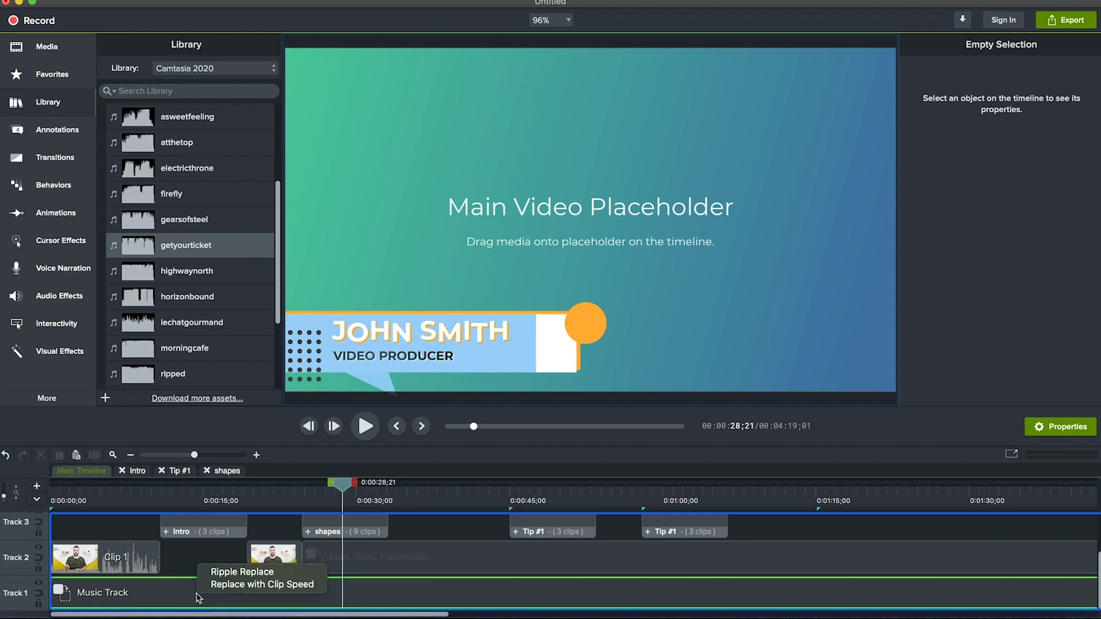
left_click(229, 575)
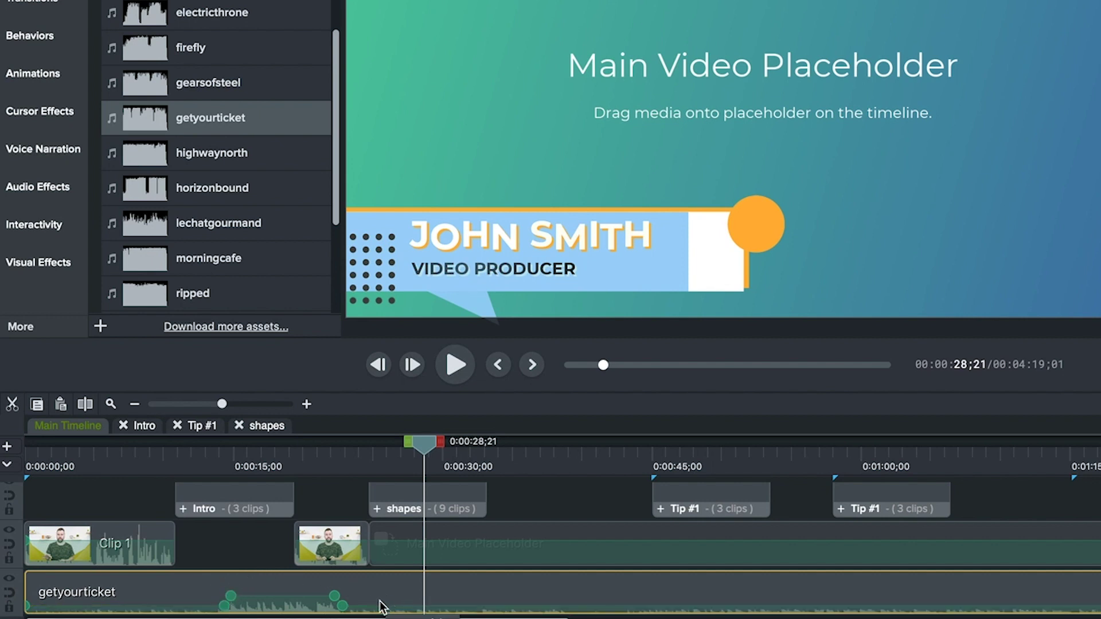
left_click_drag(334, 598, 359, 608)
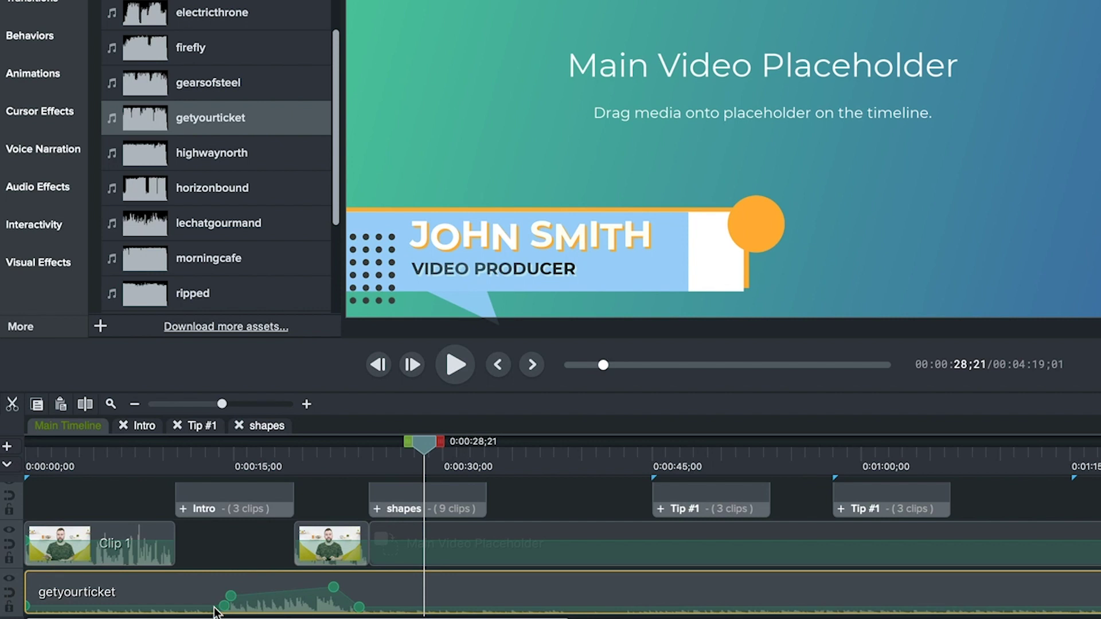
Delete an unwanted volume point and drop the later music volume to about 38%.
right_click(359, 610)
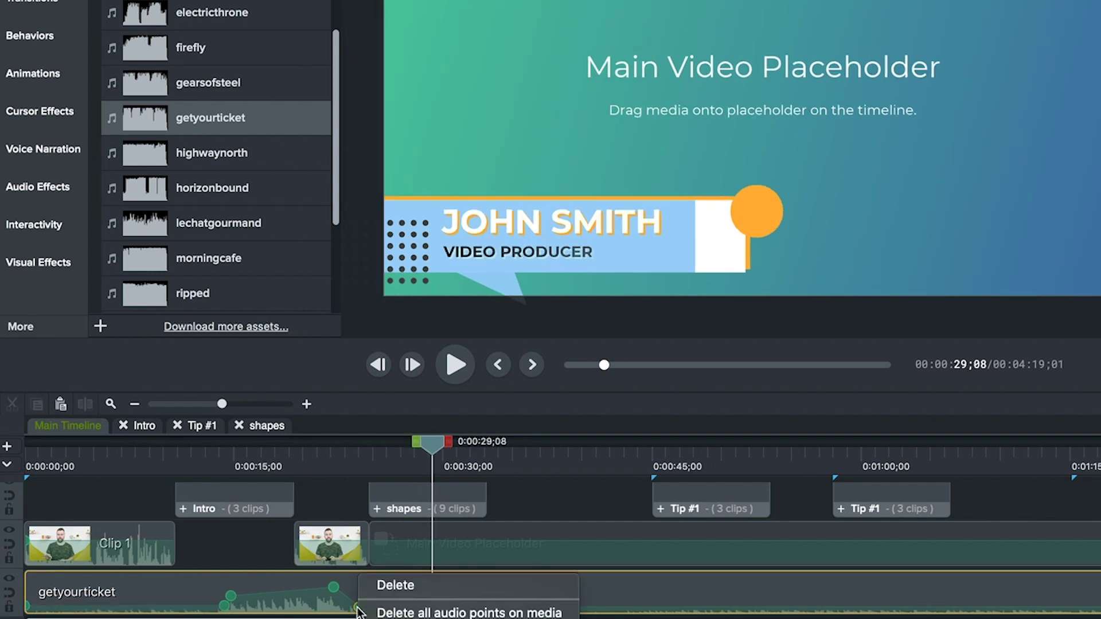
left_click(384, 583)
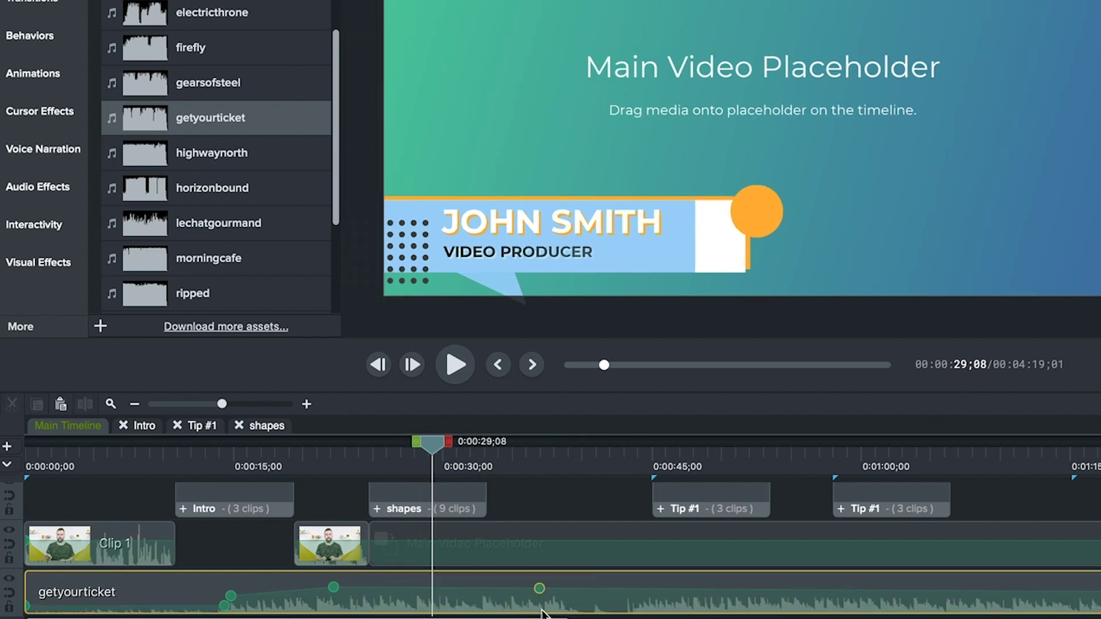
left_click_drag(540, 591, 540, 604)
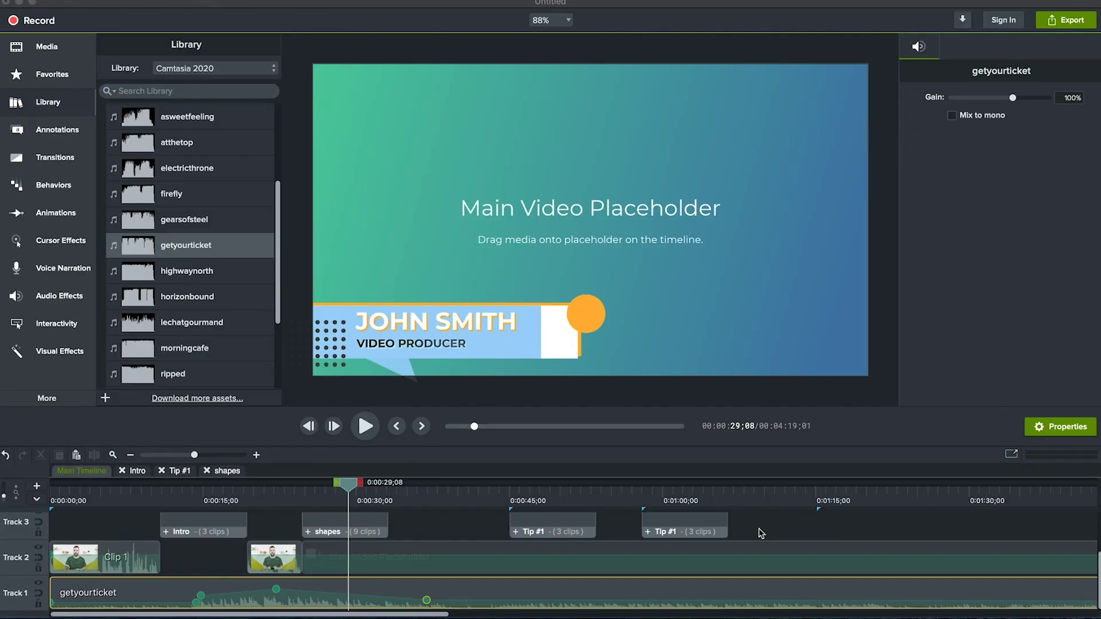
Preview the circleripple-01 and electricbox-01 lower thirds in the Library's Lower Thirds folder.
scroll(264, 205, "up", 5)
left_click(109, 218)
left_click(105, 167)
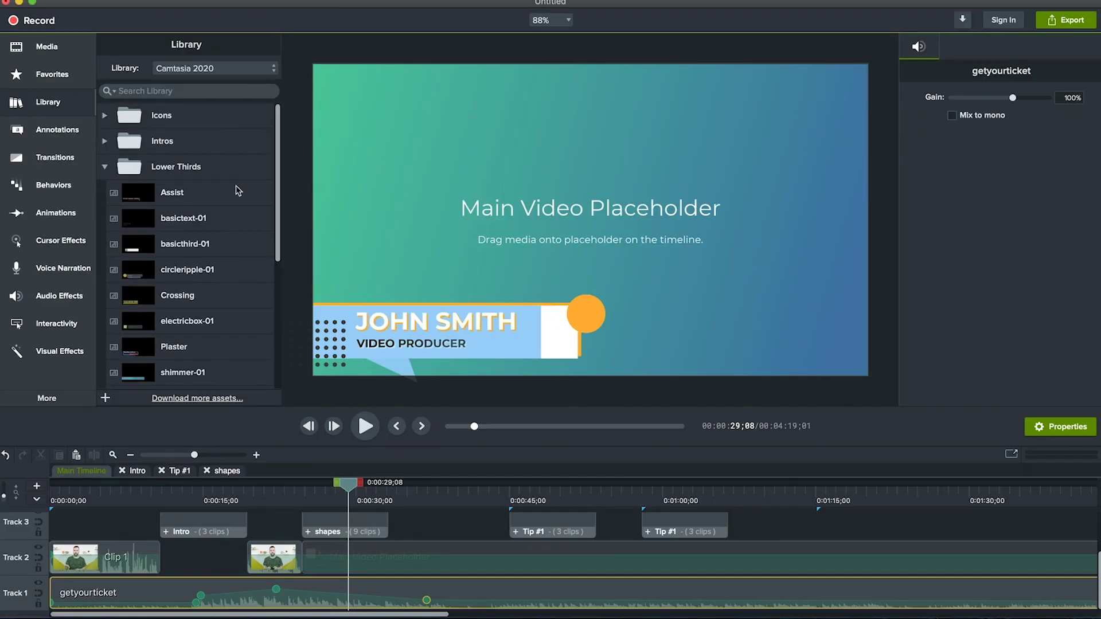
scroll(252, 200, "down", 2)
scroll(267, 207, "down", 1)
double_click(268, 216)
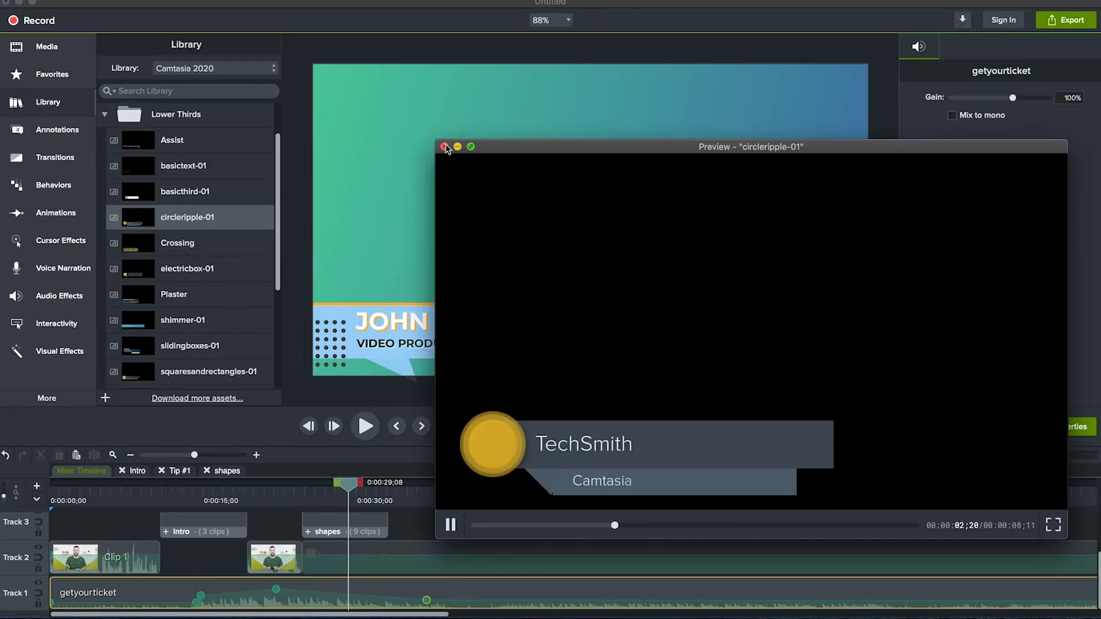
left_click(445, 148)
double_click(205, 268)
left_click(445, 148)
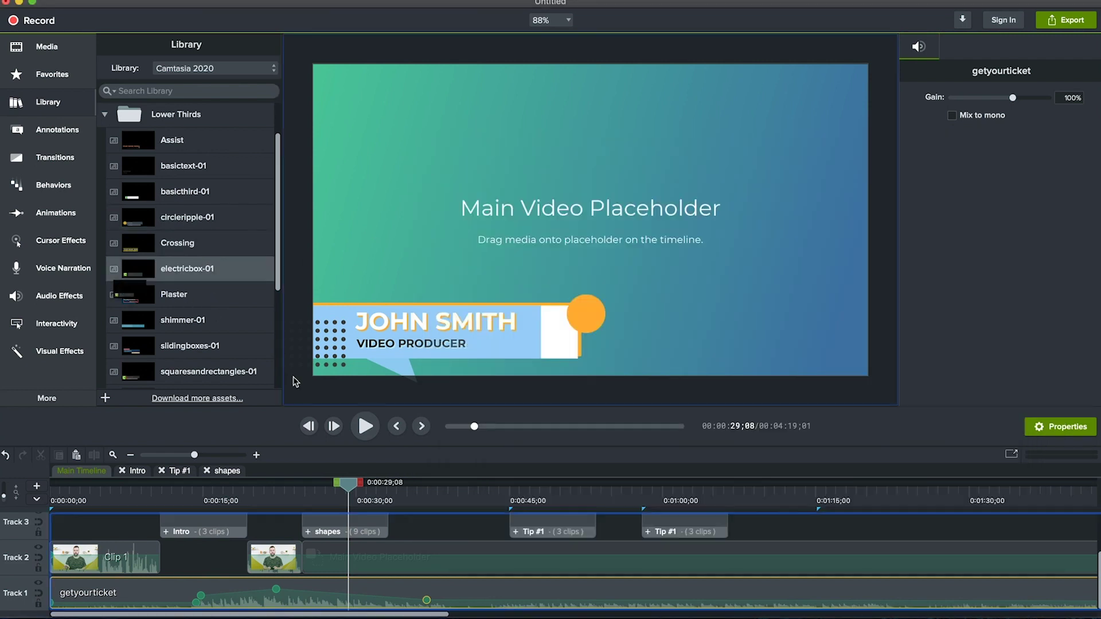
Place electricbox-01 on Track 3 near 1:19 and replace its Camtasia title with the presenter's name.
left_click_drag(294, 382, 639, 544)
left_click_drag(811, 533, 811, 533)
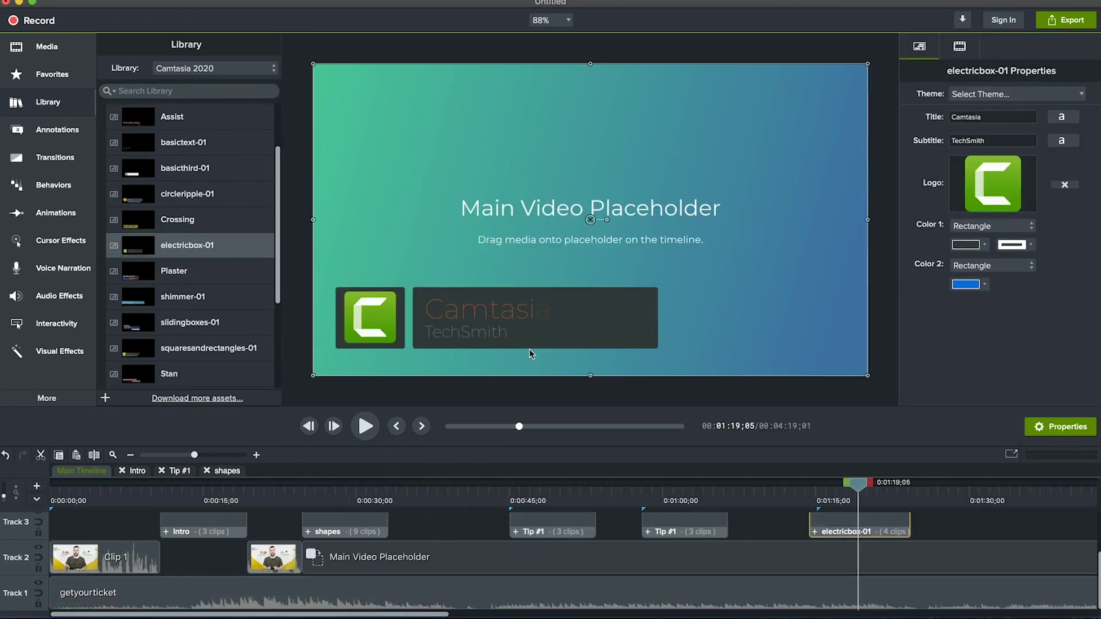
double_click(491, 311)
double_click(491, 311)
type("Andy")
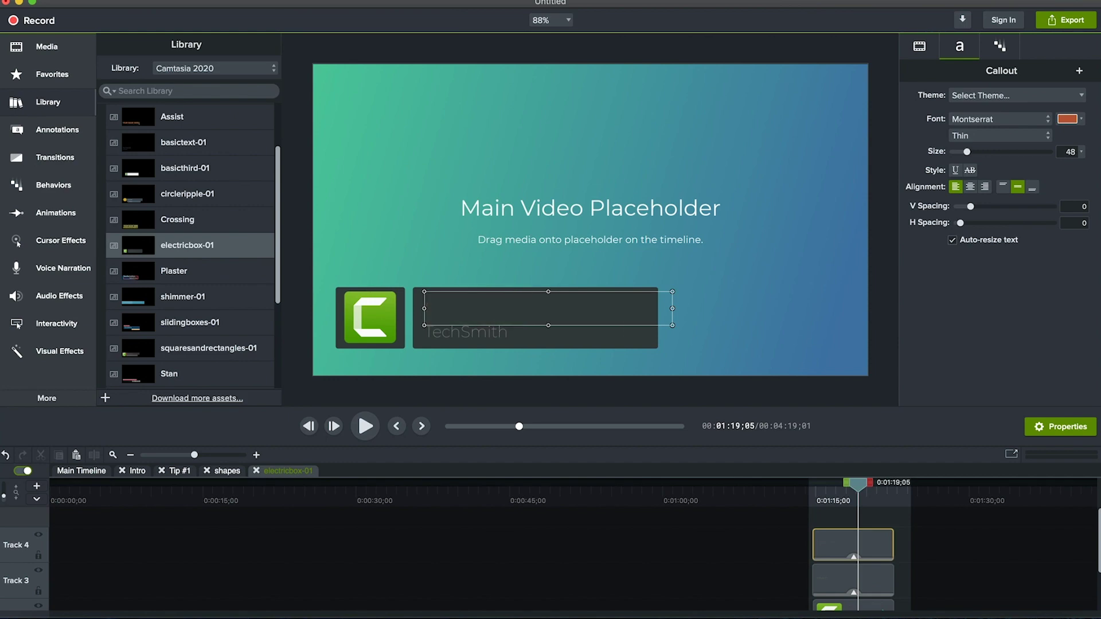
key("Escape")
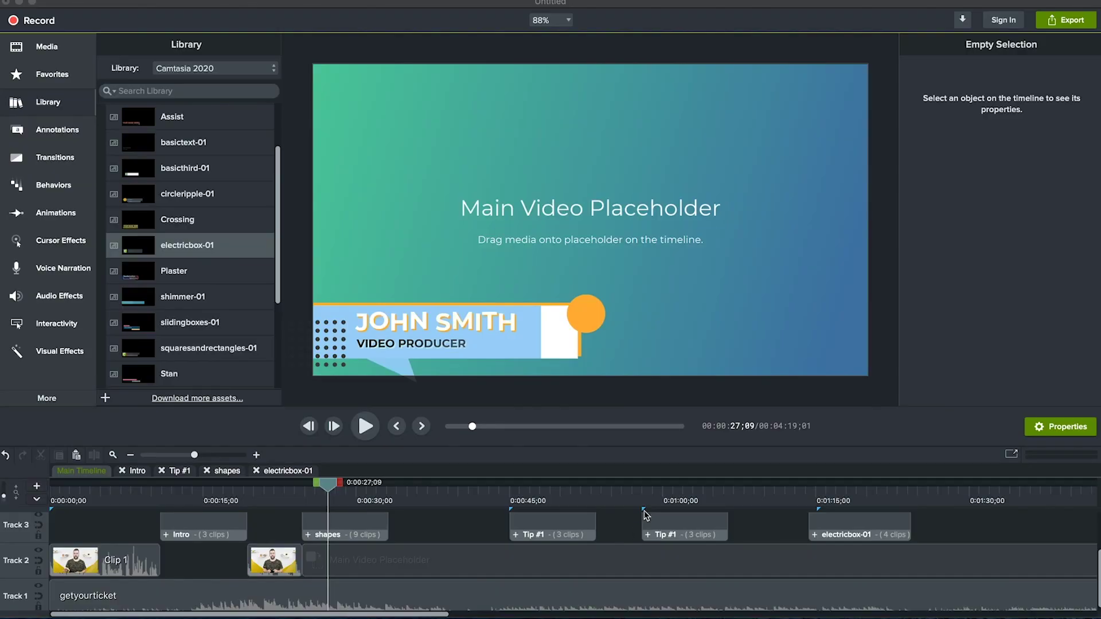
Start a YouTube export and title the video 'Youtube Video'.
left_click(1074, 28)
left_click(995, 161)
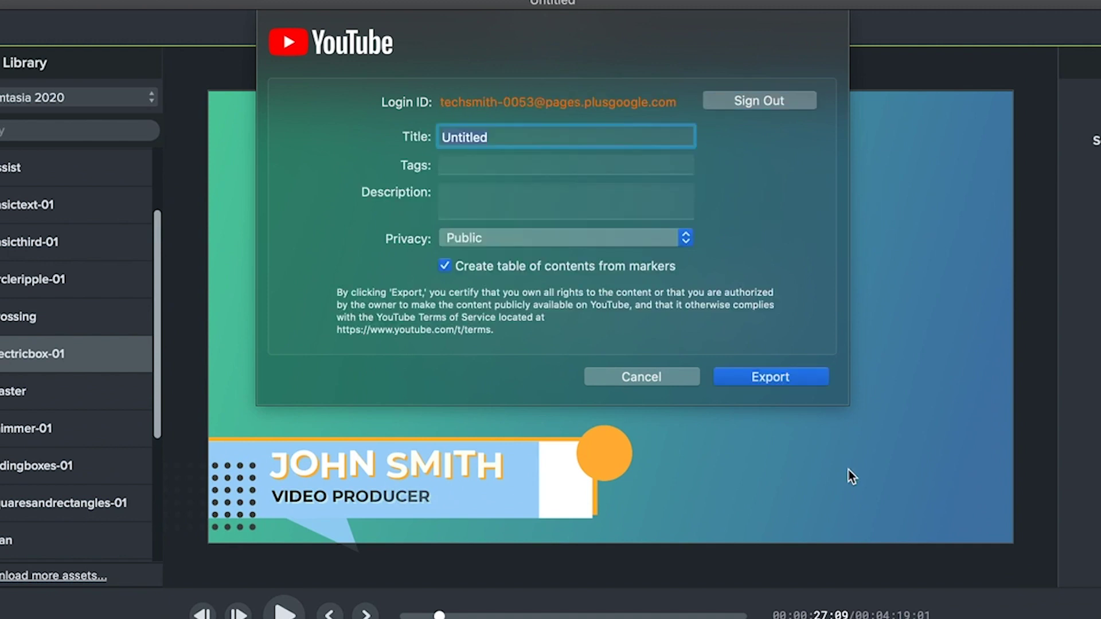
key("BackSpace")
type("Youtube Vid")
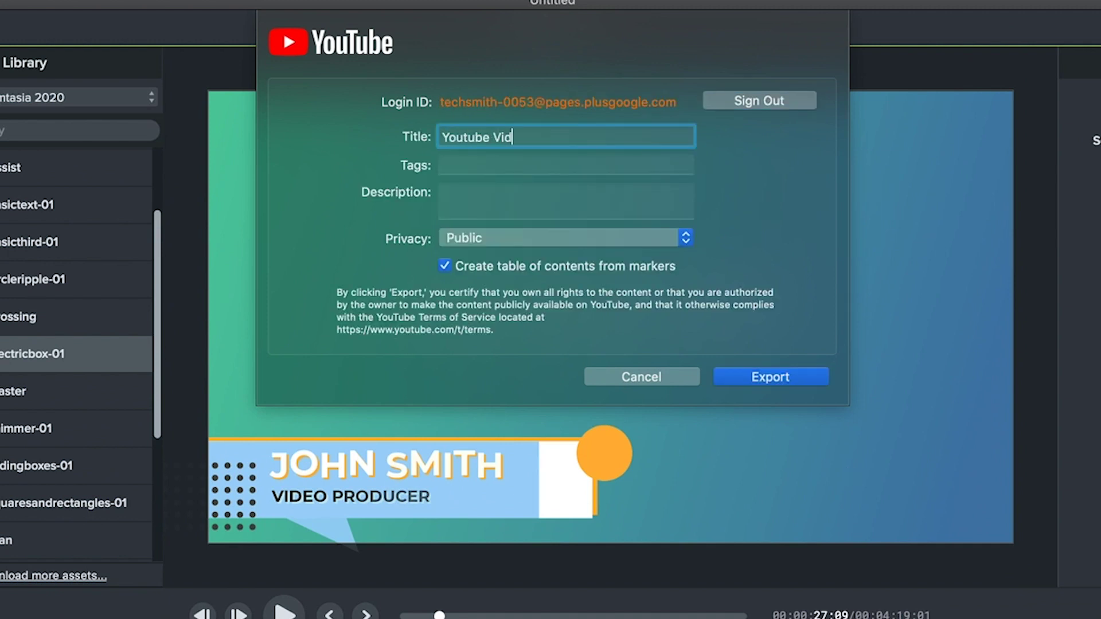
type("eo")
Add tags 'Youtube, Video, Template', a how-to description, and disable the markers table of contents.
key("Tab")
type("Youtube, ")
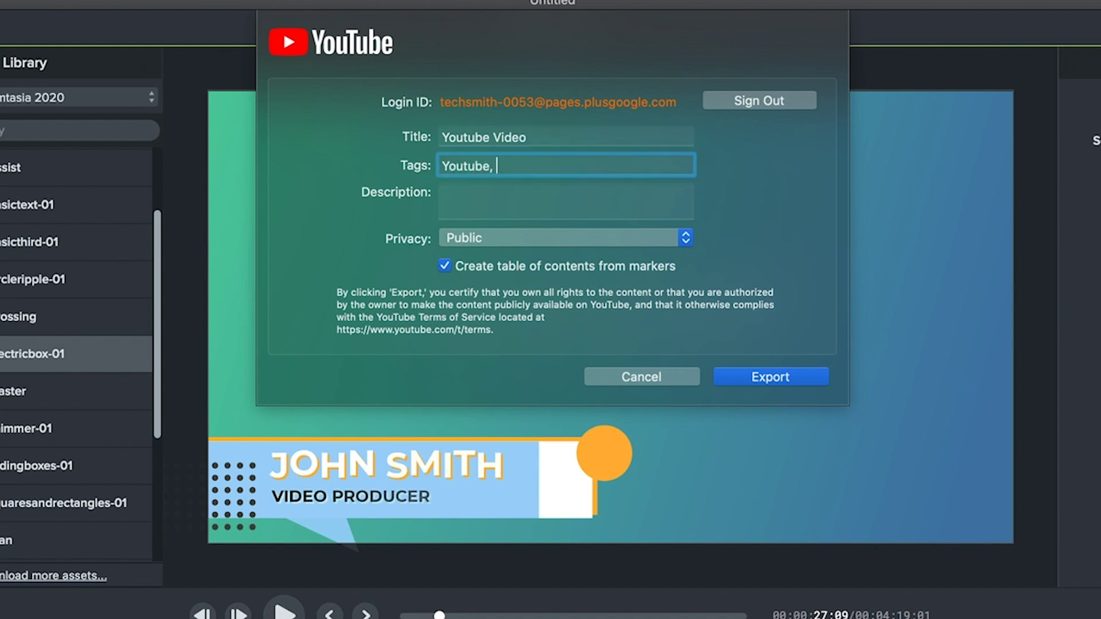
type("Video, Template")
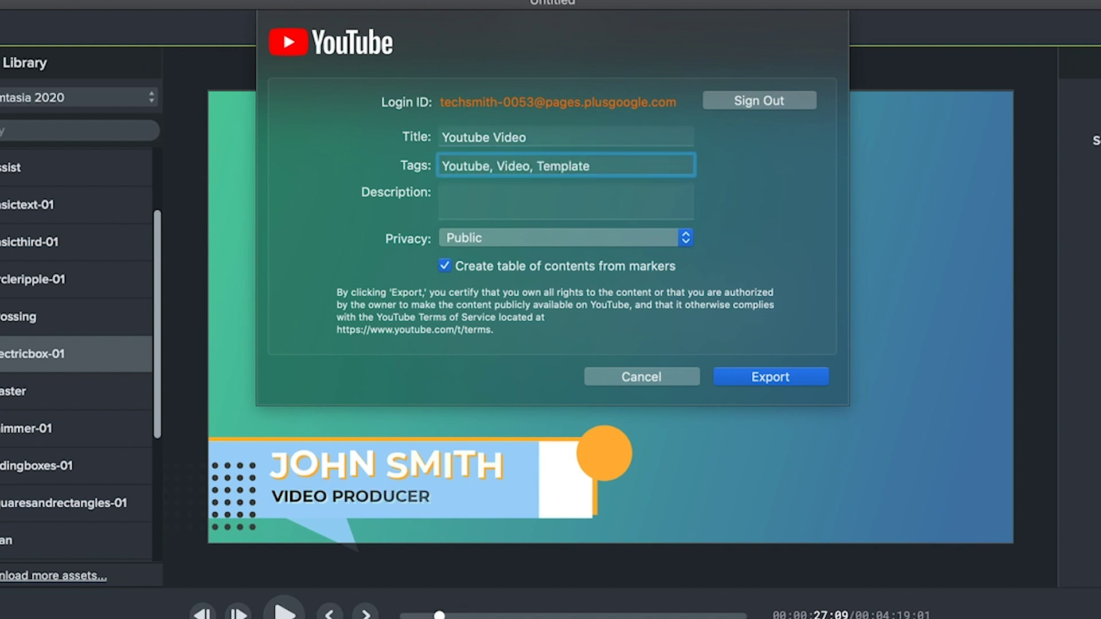
key("Tab")
type("How to make a ")
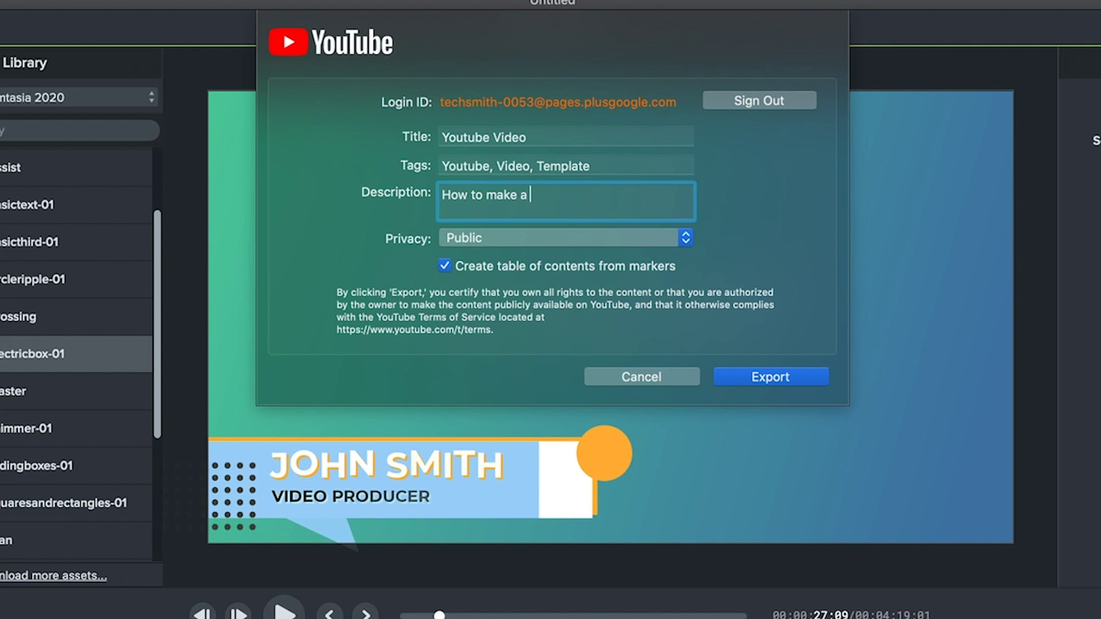
type("youtuee video wit")
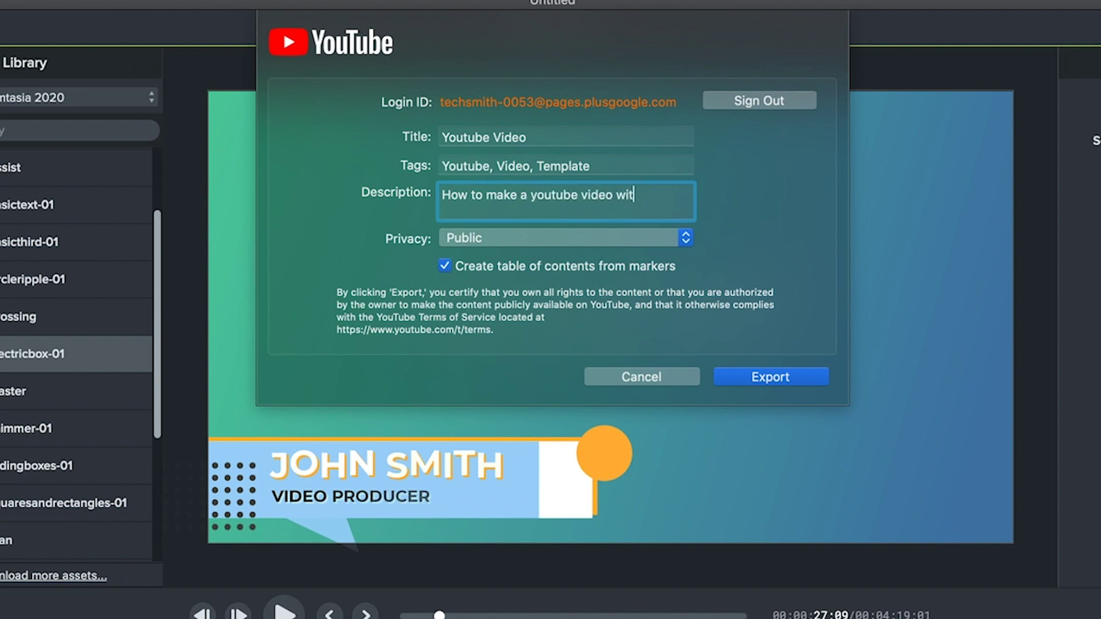
type("h a template")
left_click(625, 268)
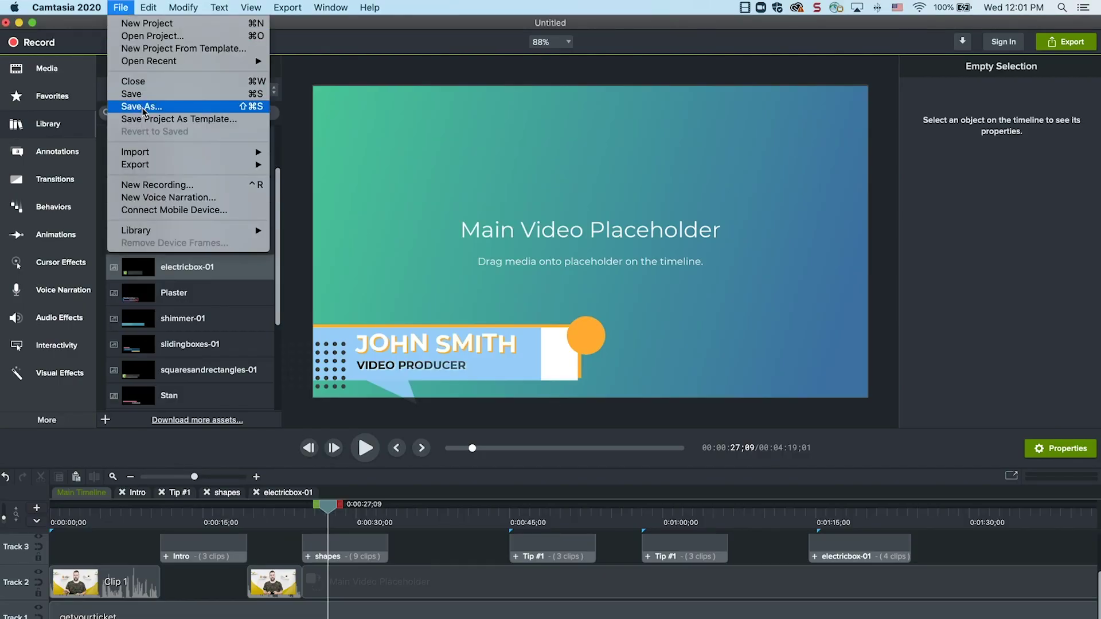
Choose Save Project As Template to bring up the template naming prompt.
left_click(164, 119)
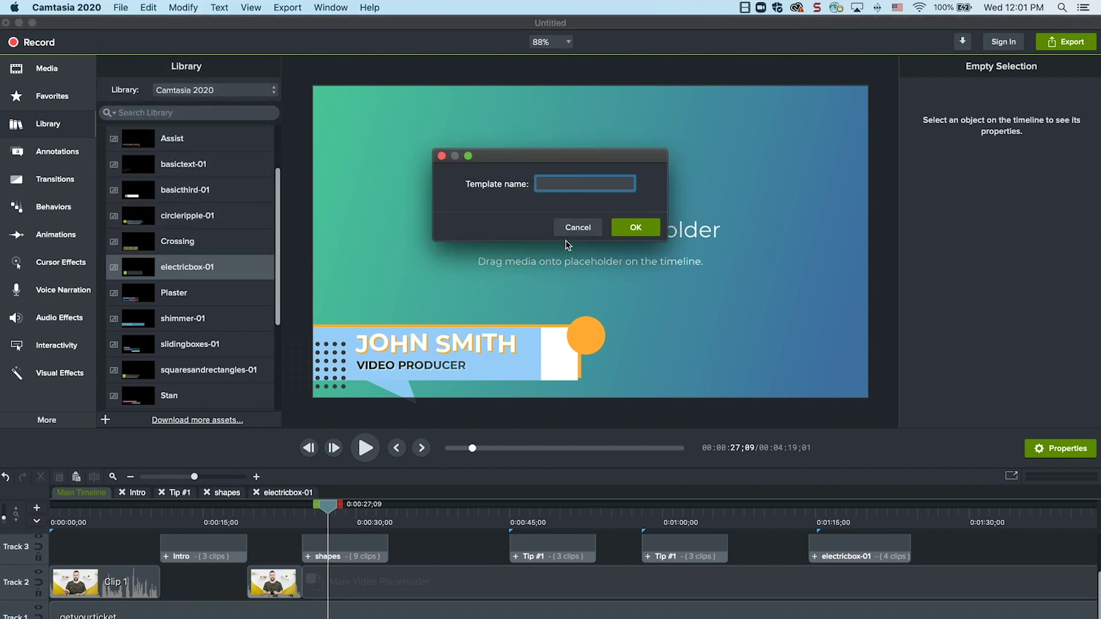